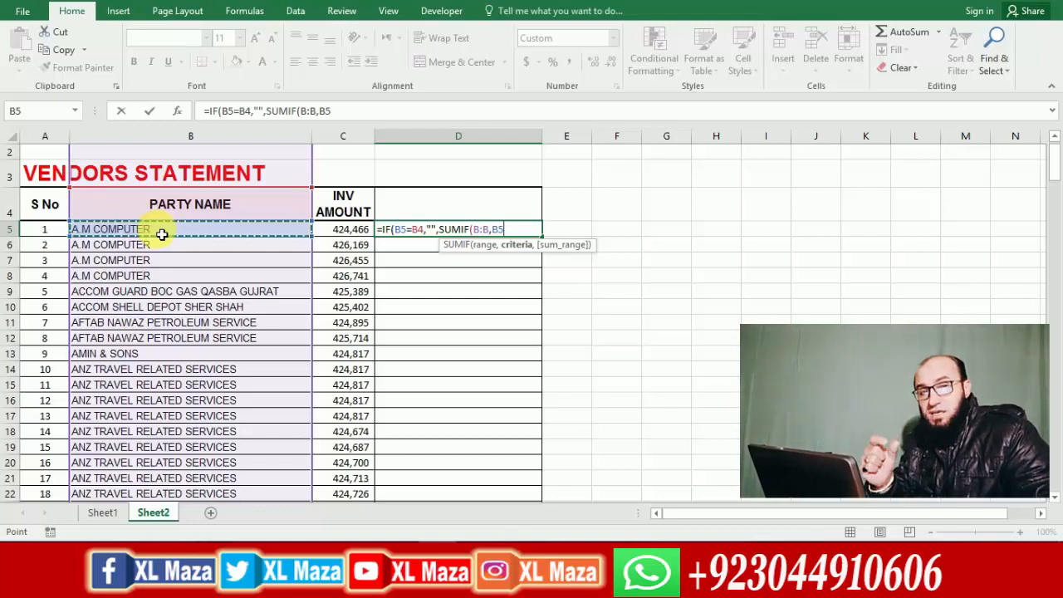
Complete the D5 formula as =IF(B5=B4,"",SUMIF(B:B,B5,C:C)), using column C as the sum range.
text(,)
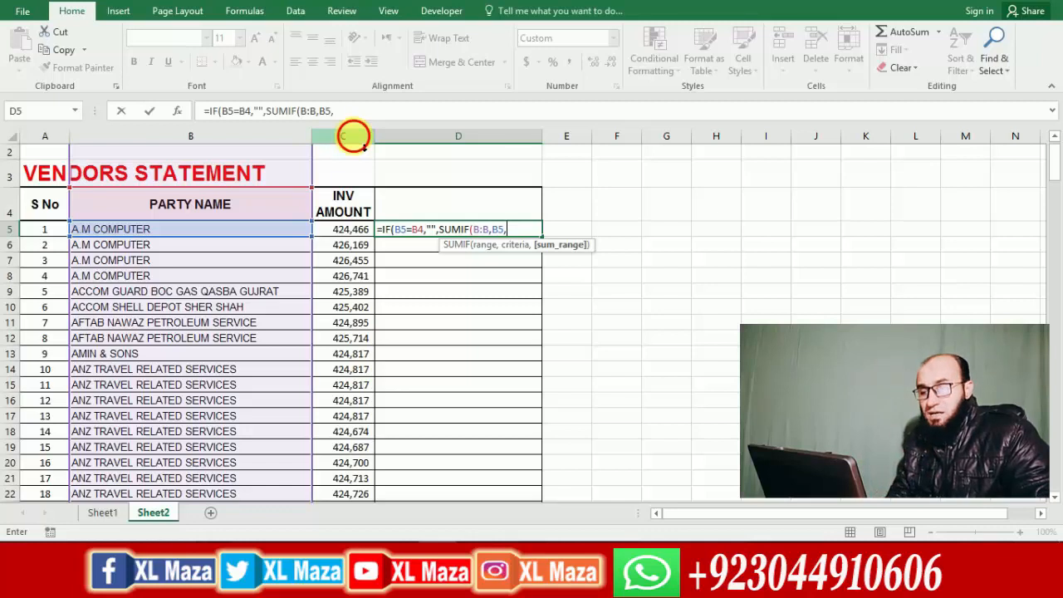
click(364, 148)
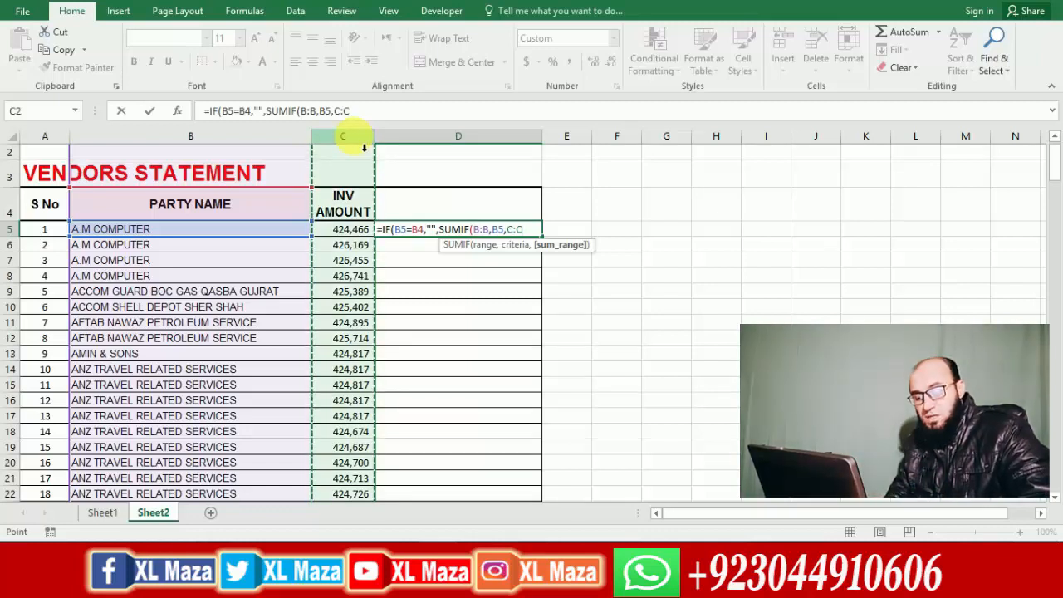
text()))
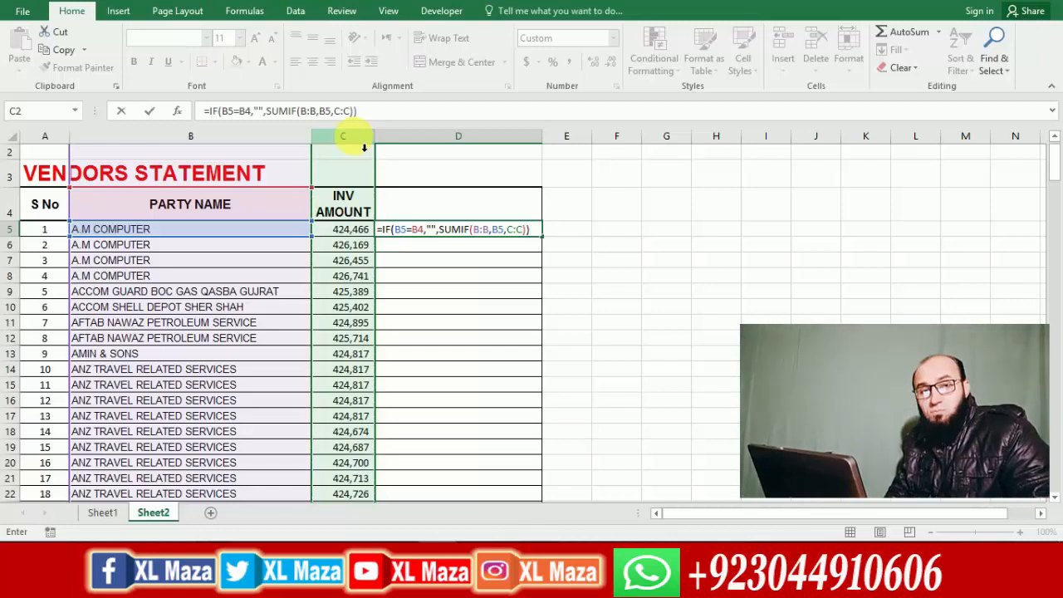
key(Return)
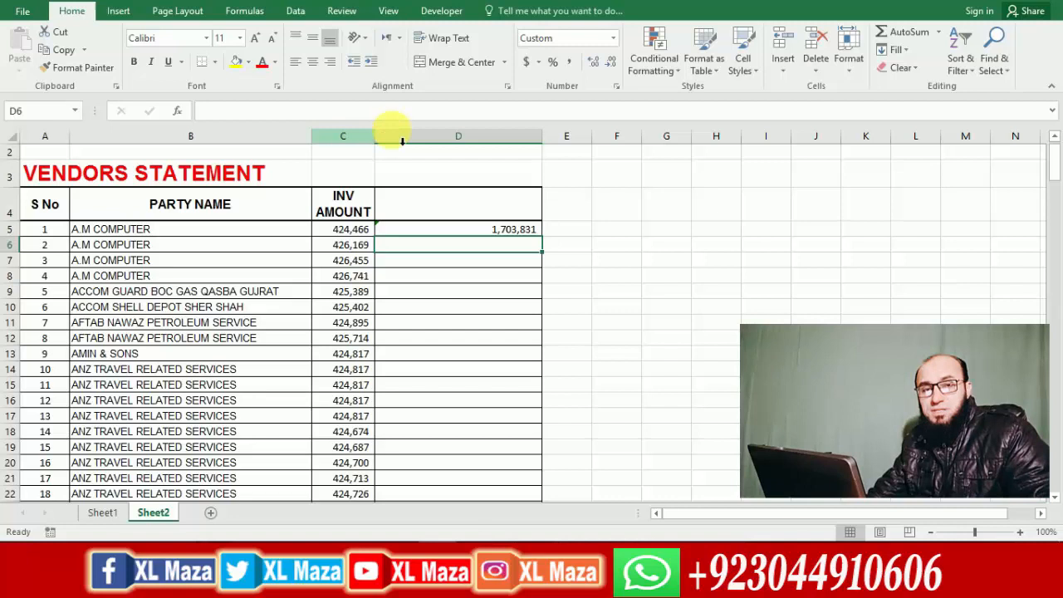
Check the D5 total against the sum of the A.M COMPUTER invoice amounts in C5:C8.
click(508, 233)
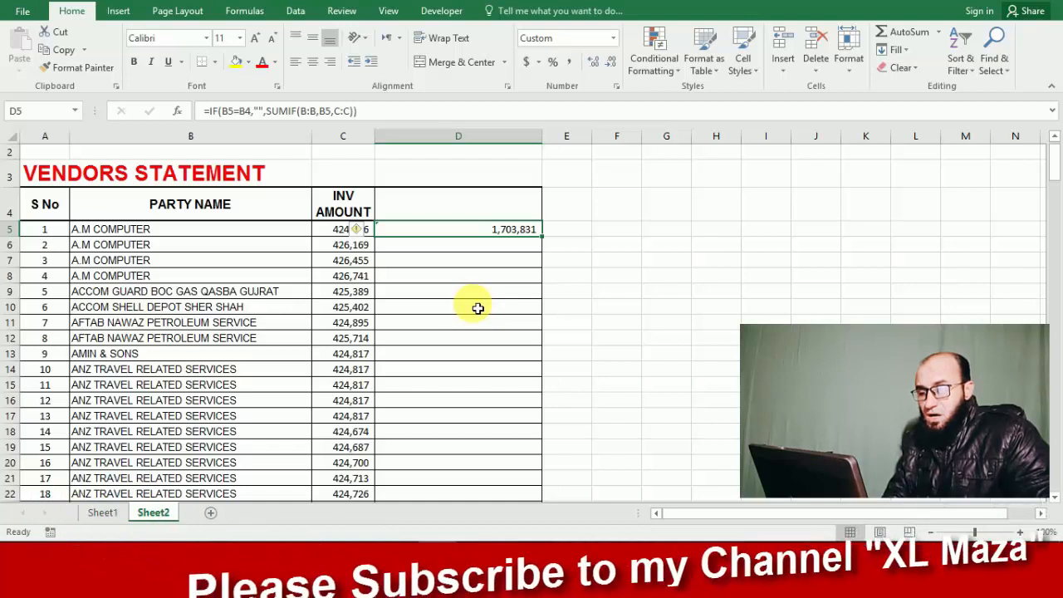
key(Left)
key(Left)
key(Right)
key(Left)
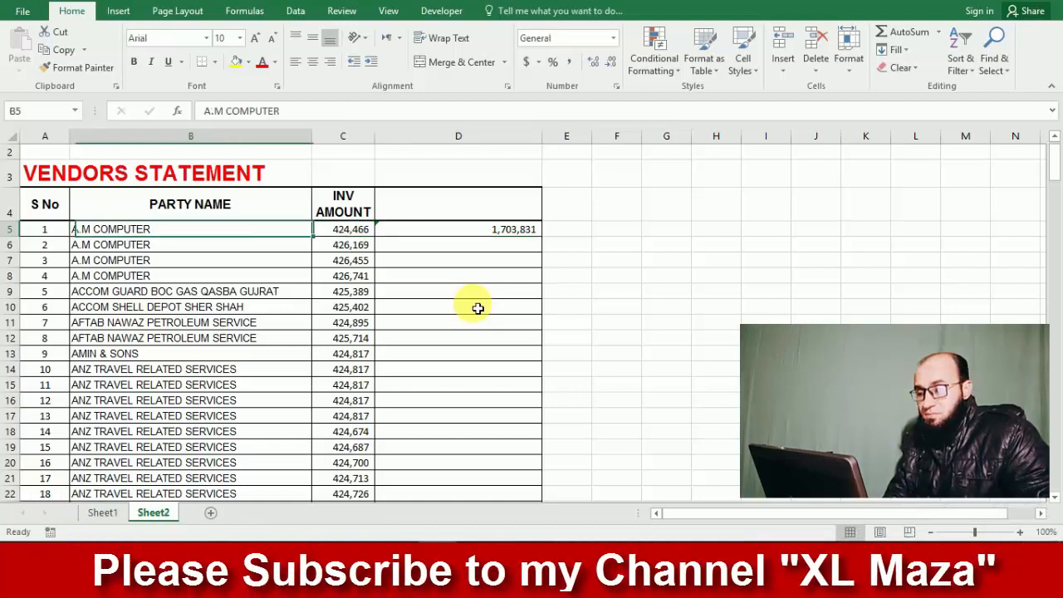
key(Right)
key(shift+Down)
key(shift+Down)
key(shift+Down)
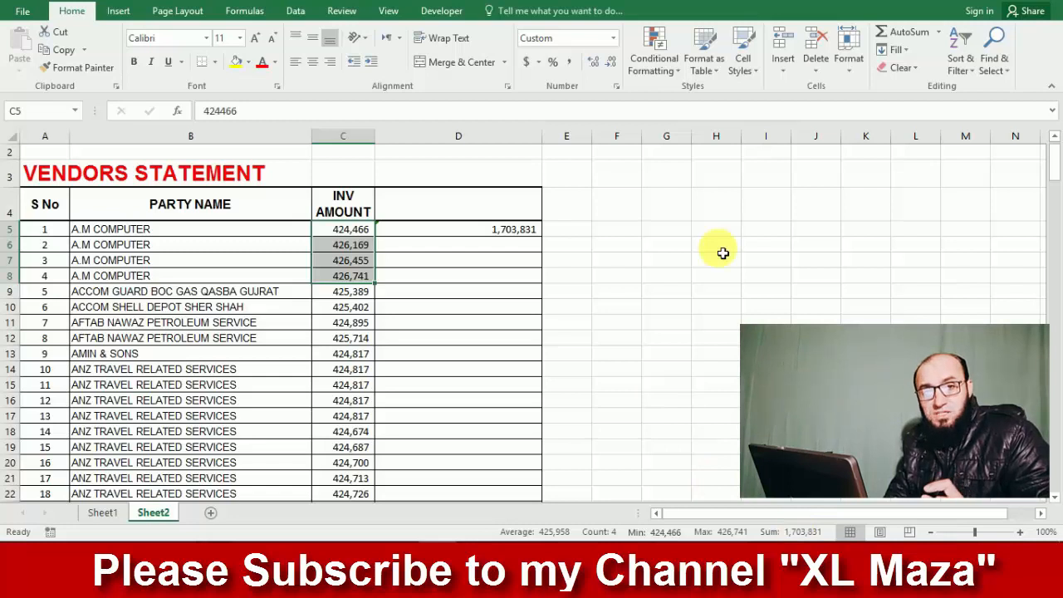
Copy the D5 formula down to D6 and review the references in D5's formula.
click(519, 231)
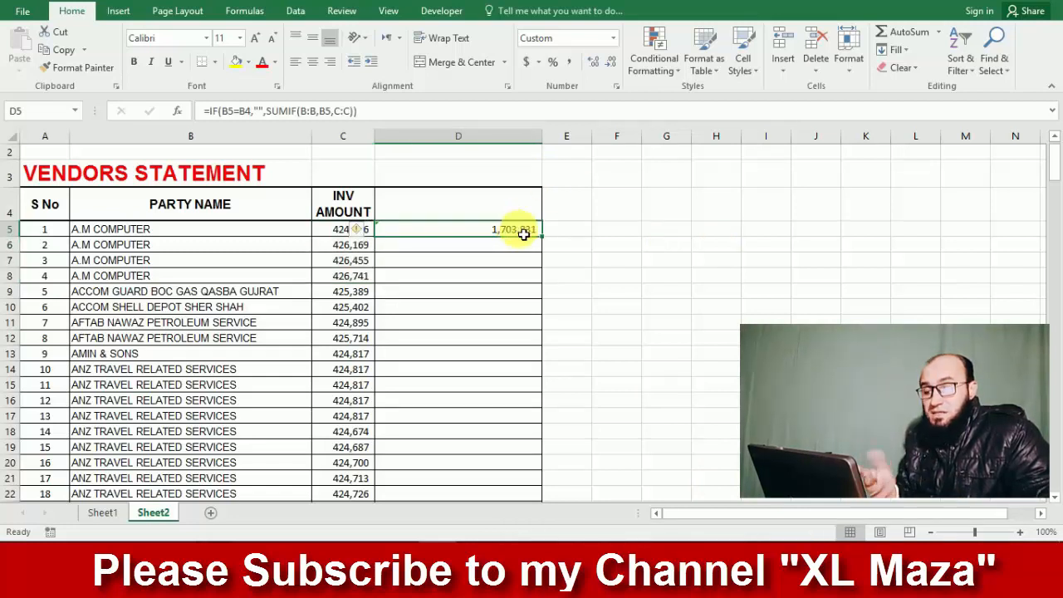
drag(547, 244, 543, 261)
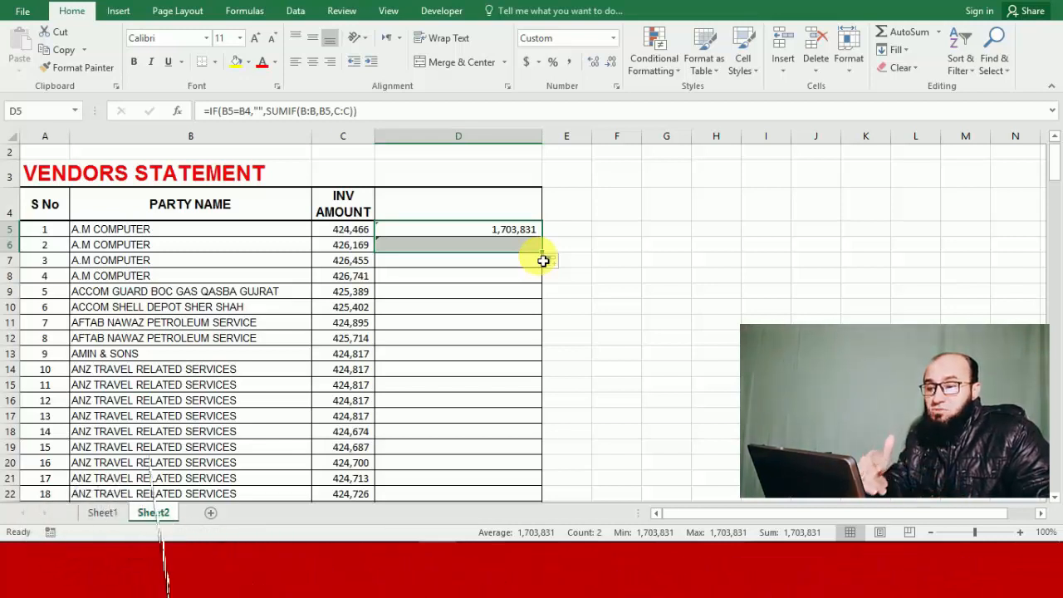
click(527, 231)
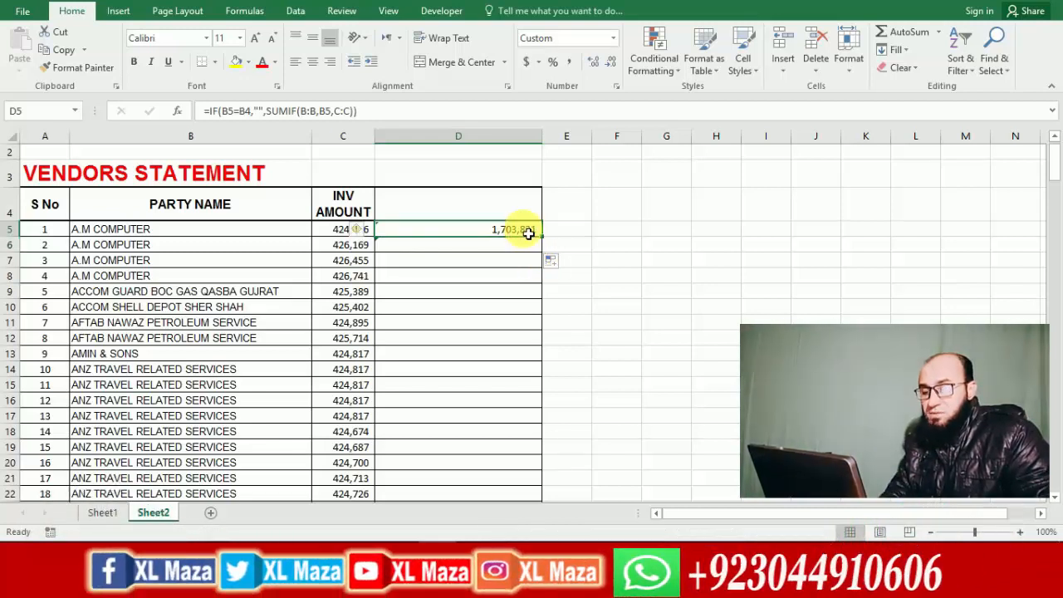
double_click(527, 231)
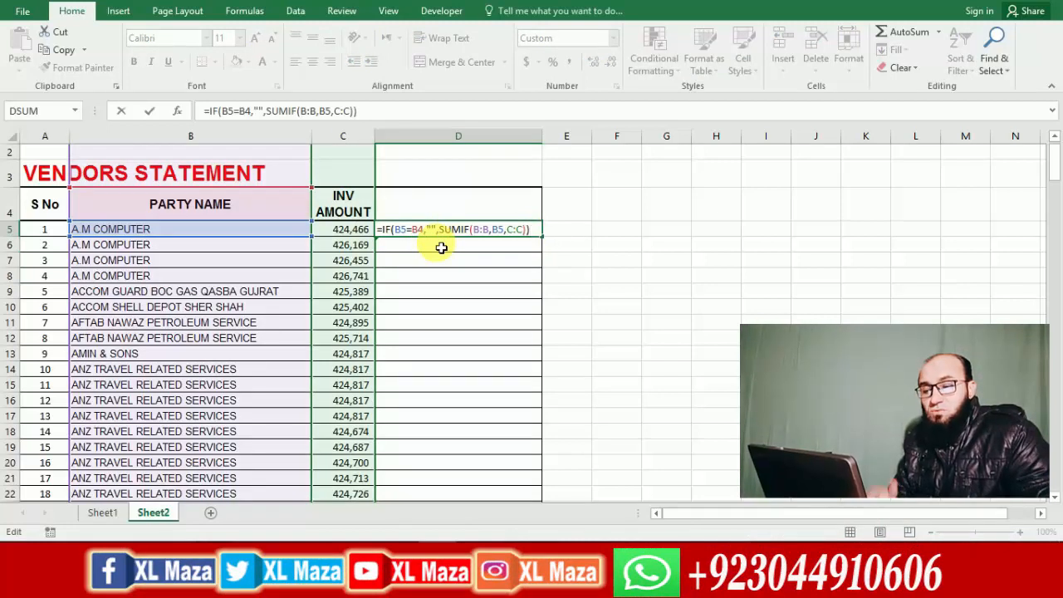
key(Return)
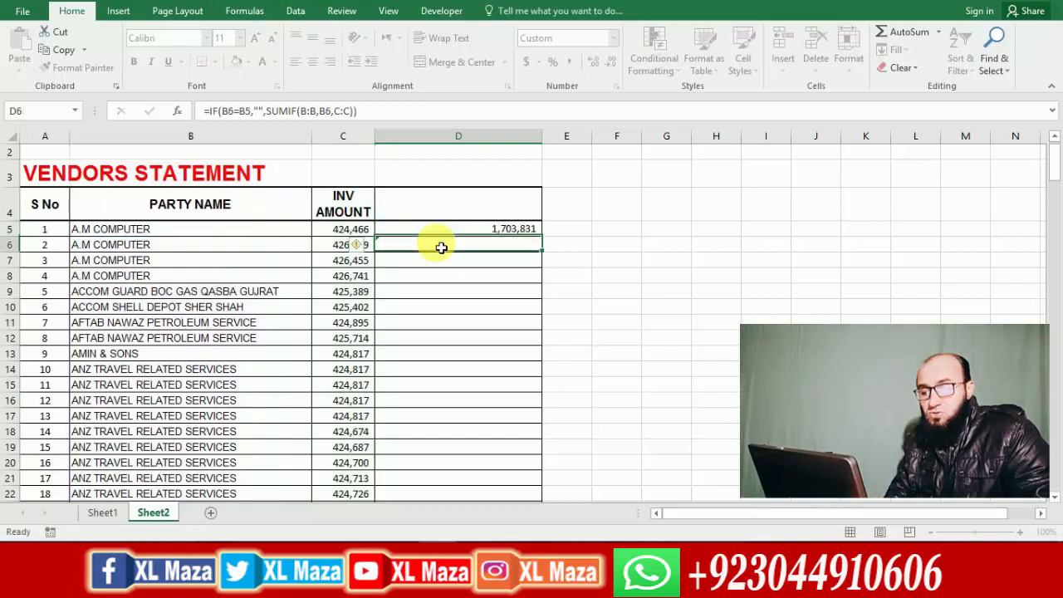
Copy the D6 formula down into D7.
key(Down)
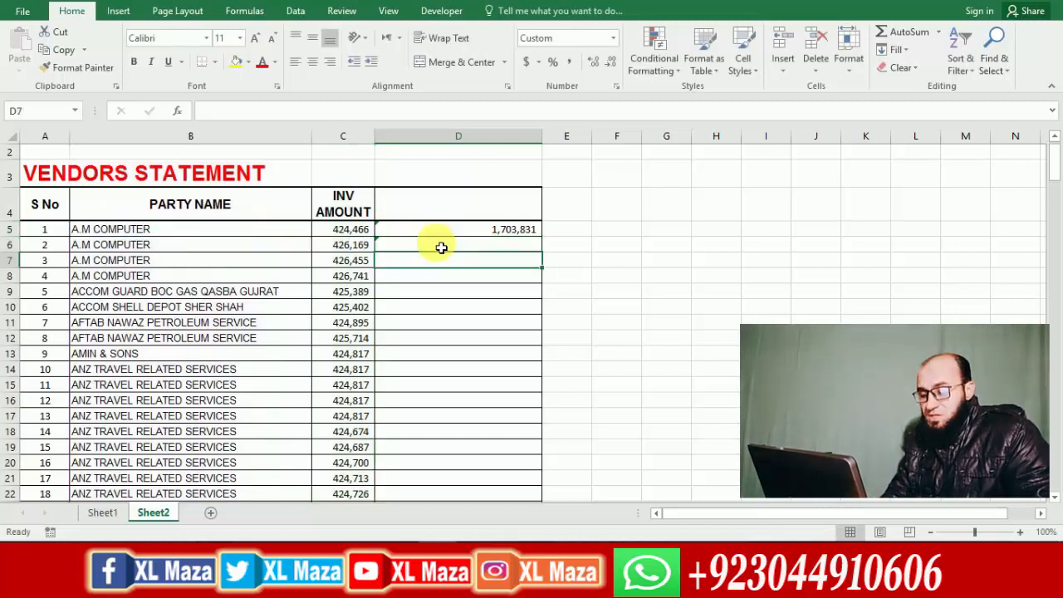
key(Up)
key(shift+Down)
key(shift+Down)
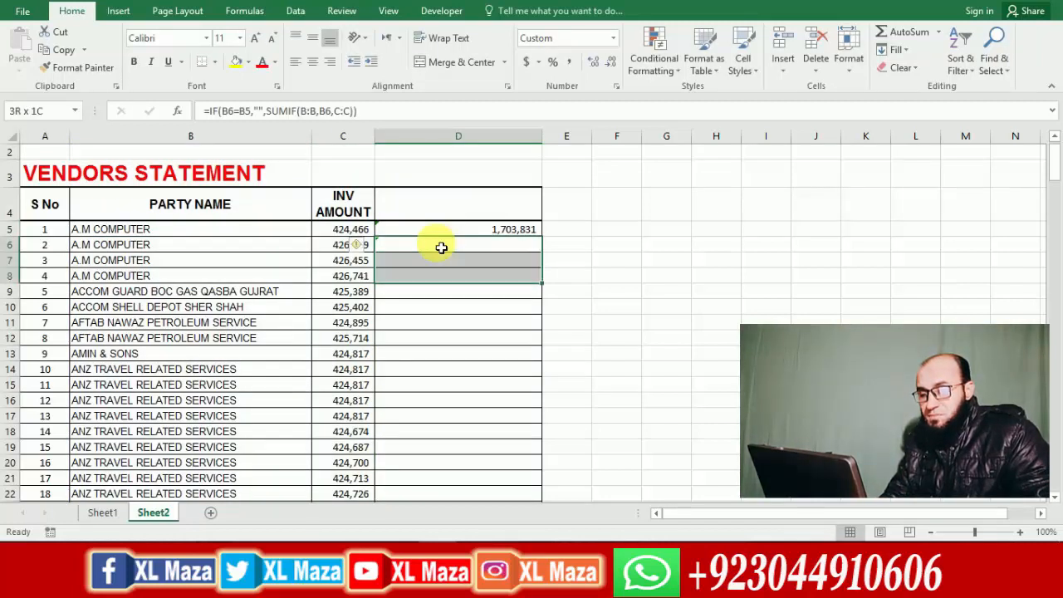
key(shift+Up)
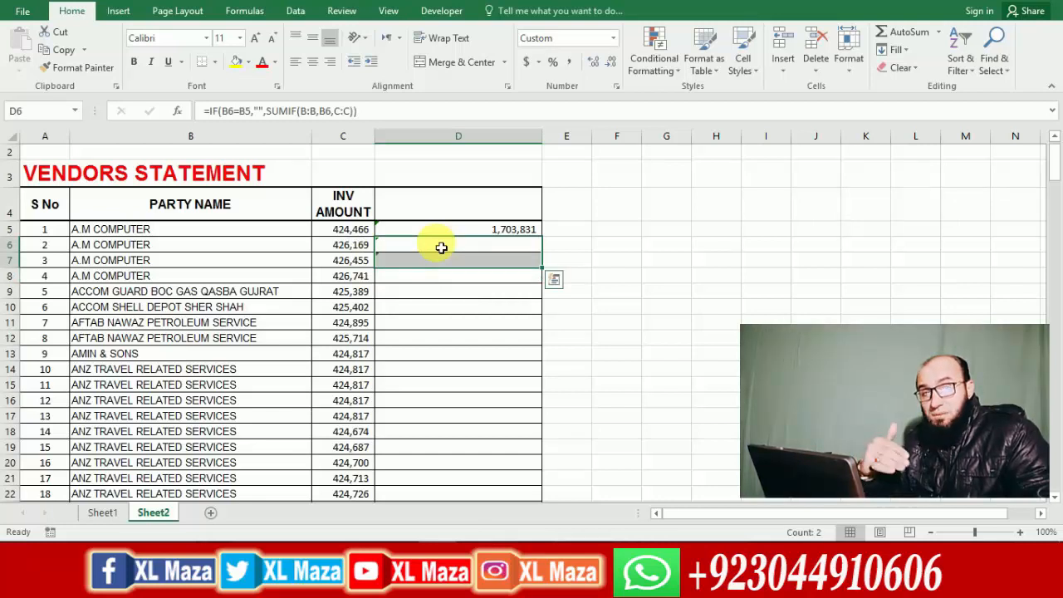
key(Down)
key(Down)
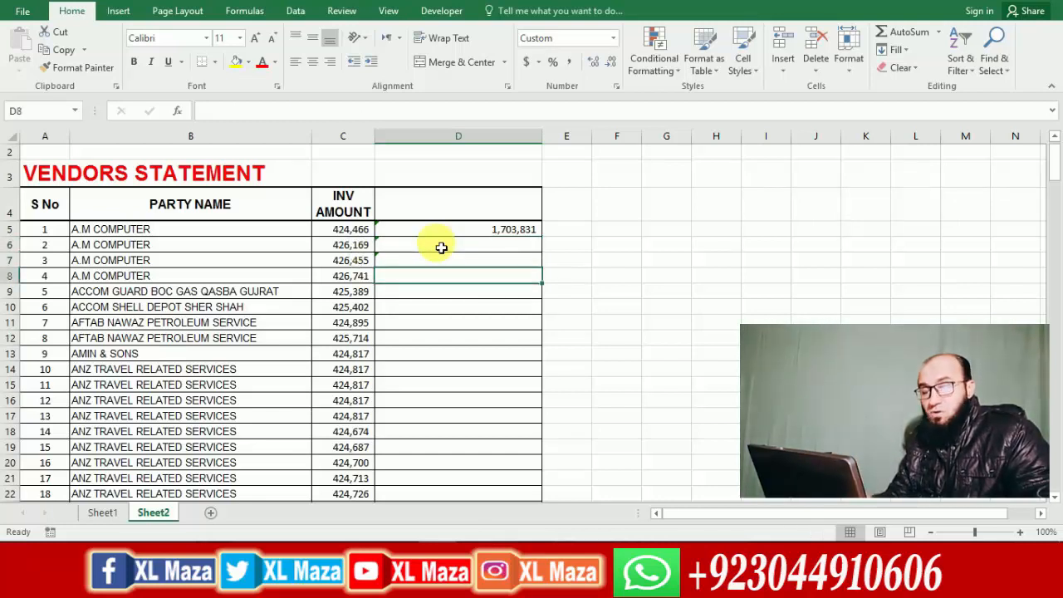
Copy the D7 formula down into D8 and compare the party names in rows 7 and 8.
key(Up)
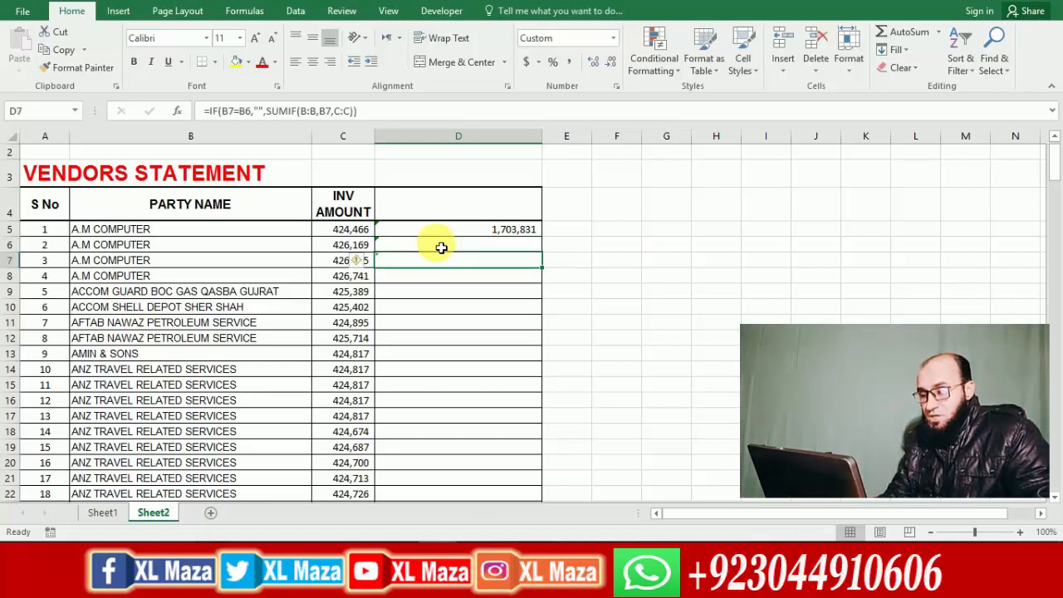
key(shift+Down)
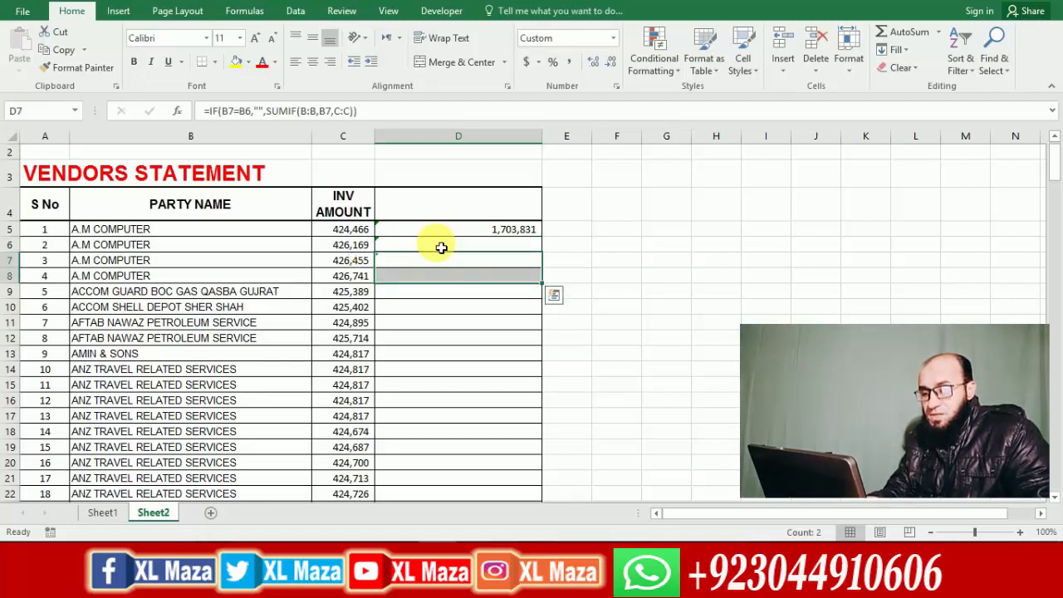
key(Left)
key(Left)
key(Down)
key(Right)
key(Right)
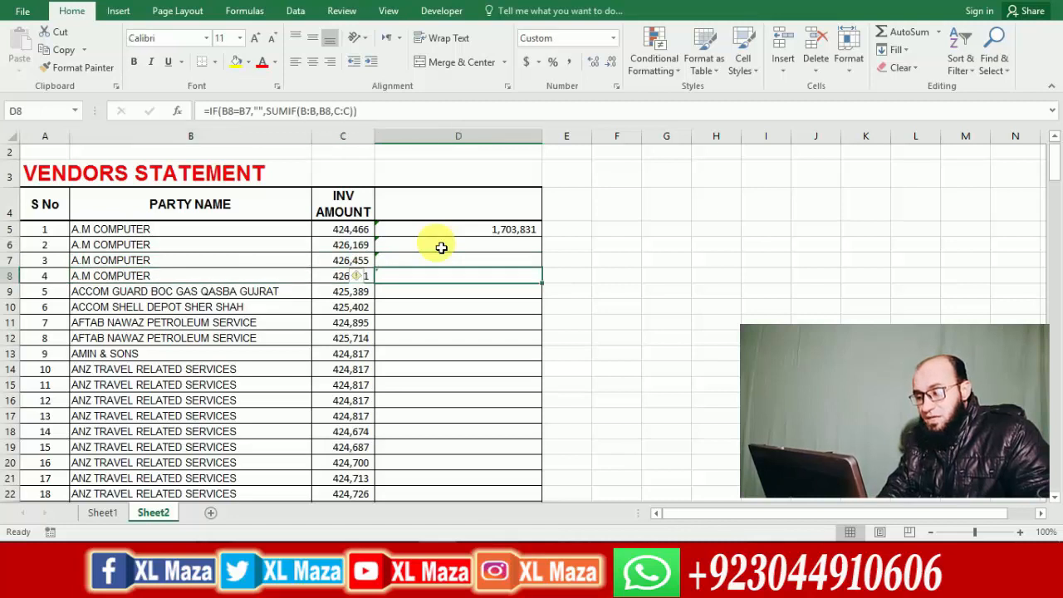
key(Left)
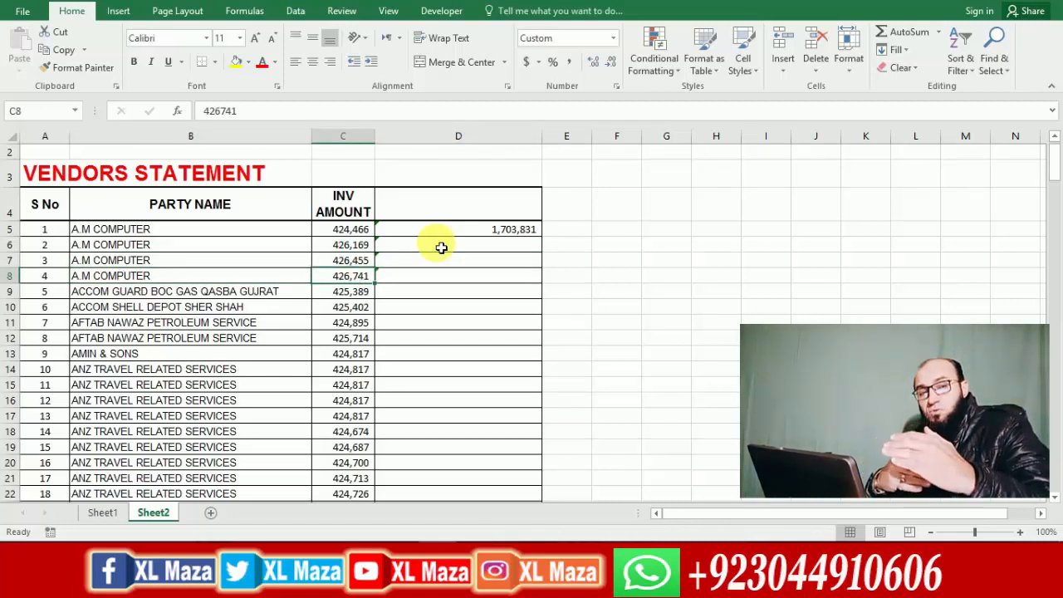
key(Right)
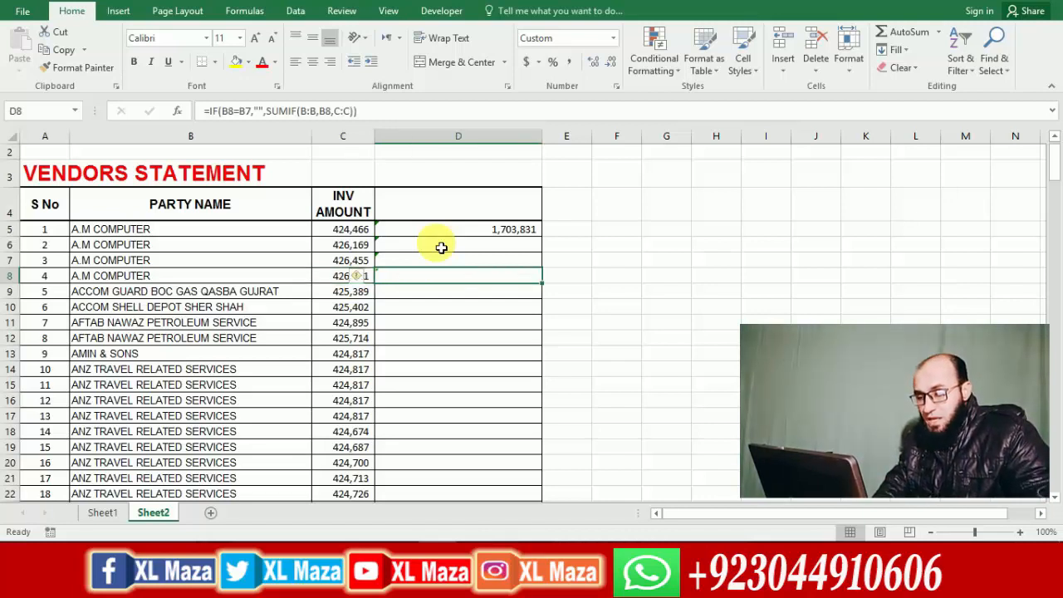
Copy the D8 formula down into D9 and check row 9's invoice amount and party name.
key(shift+Down)
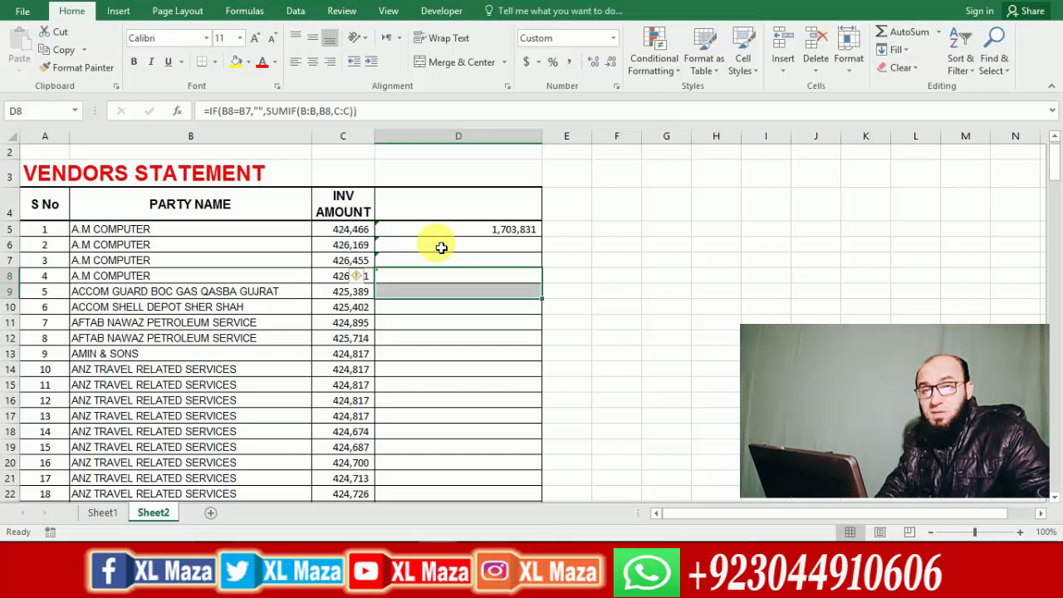
key(ctrl+d)
key(Return)
key(Left)
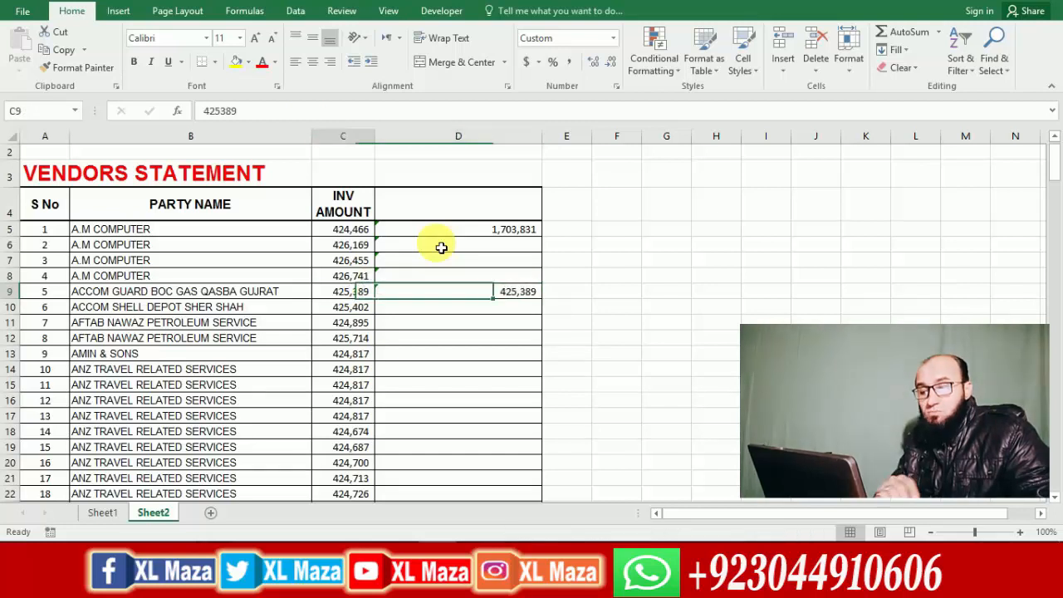
key(Left)
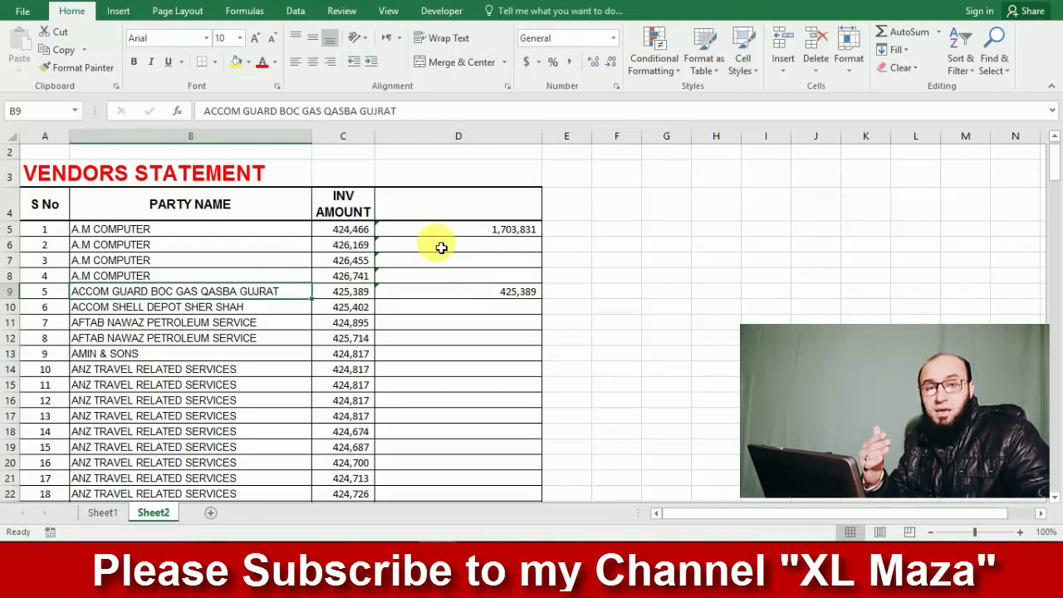
Fill the D9 formula down column D through D21.
key(Right)
key(Right)
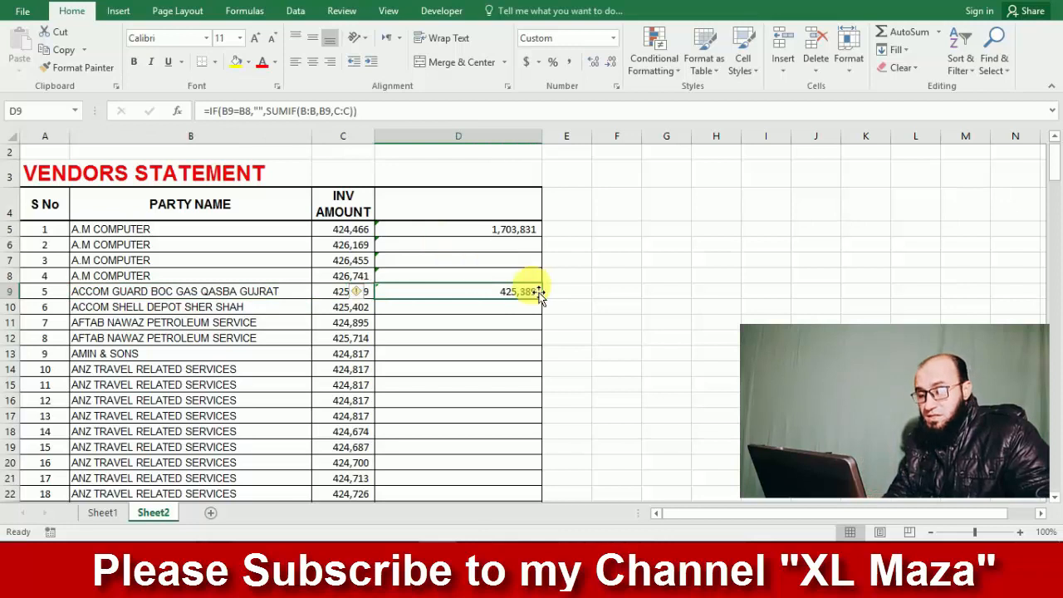
drag(548, 304, 540, 491)
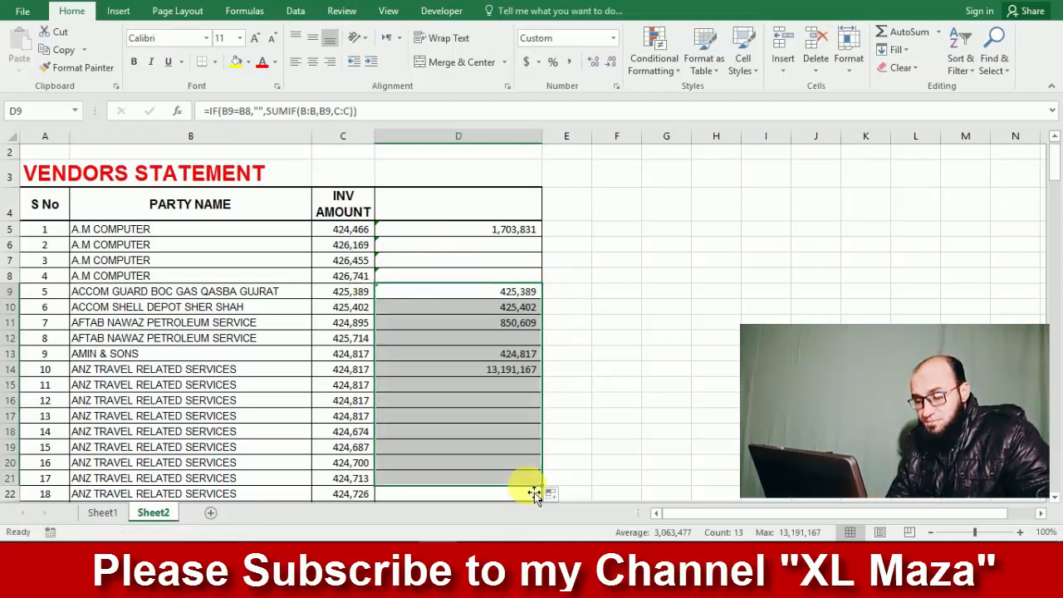
Compare the D10 total with the ACCOM SHELL DEPOT SHER SHAH party name and invoice amount in row 10.
click(519, 313)
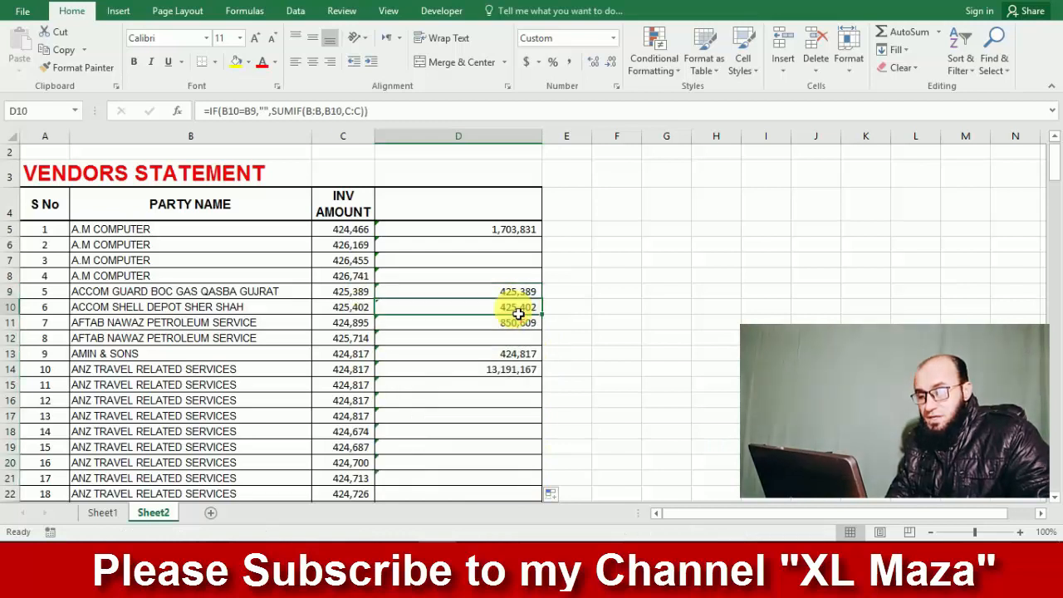
key(Left)
key(Left)
key(Left)
key(Right)
key(Right)
key(Right)
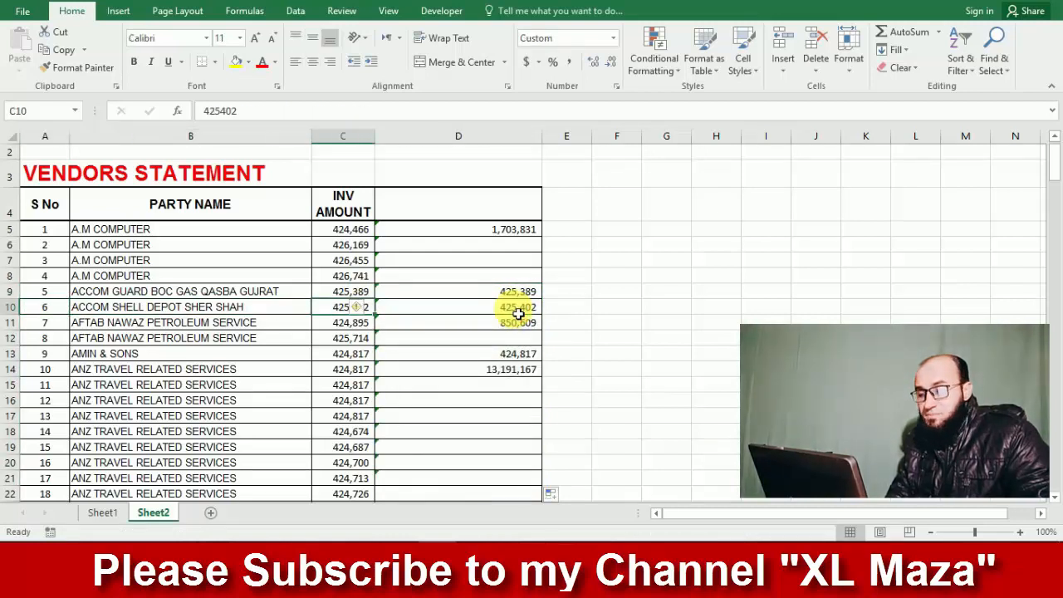
Examine the column D results for the two AFTAB NAWAZ PETROLEUM SERVICE entries in rows 11 and 12.
key(Down)
key(Left)
key(Left)
key(Down)
key(Right)
key(Right)
key(Right)
key(Left)
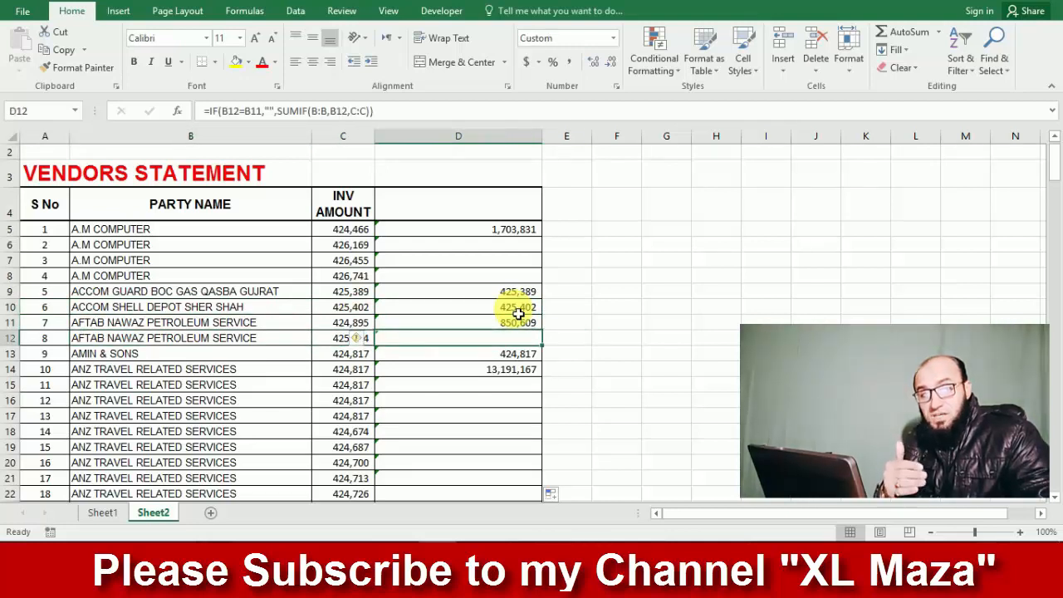
key(Up)
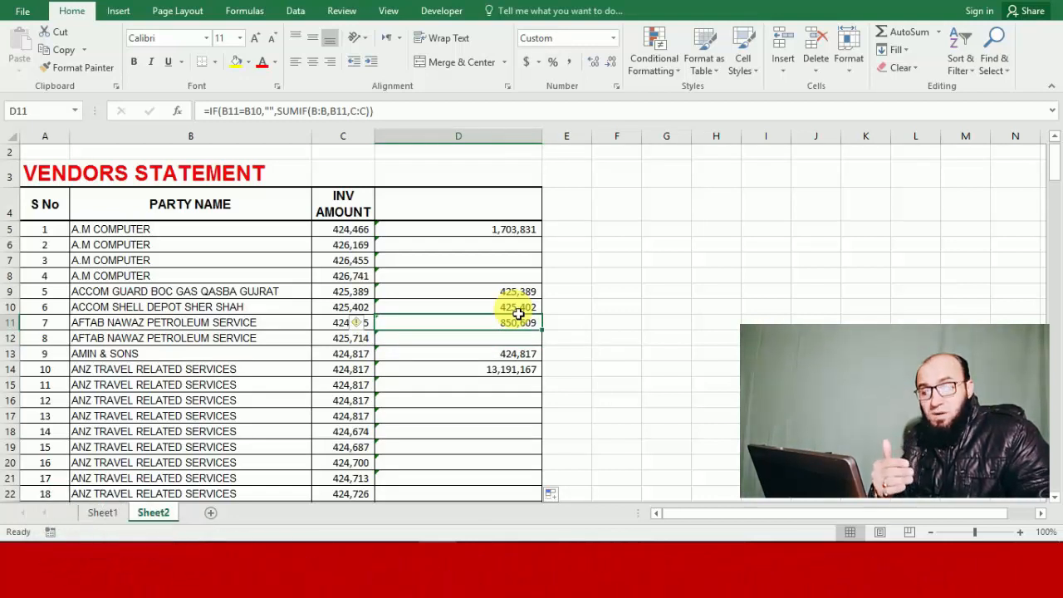
Compare the D13 and D14 totals with the invoice amounts for AMIN & SONS and ANZ TRAVEL RELATED SERVICES.
key(Down)
key(Down)
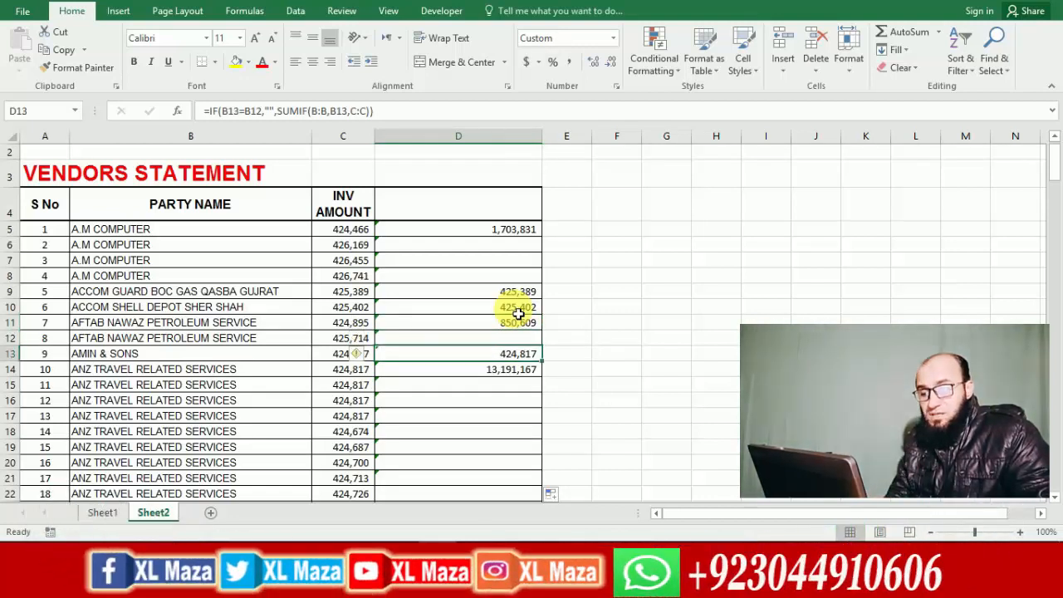
key(Left)
key(Right)
key(Right)
key(Left)
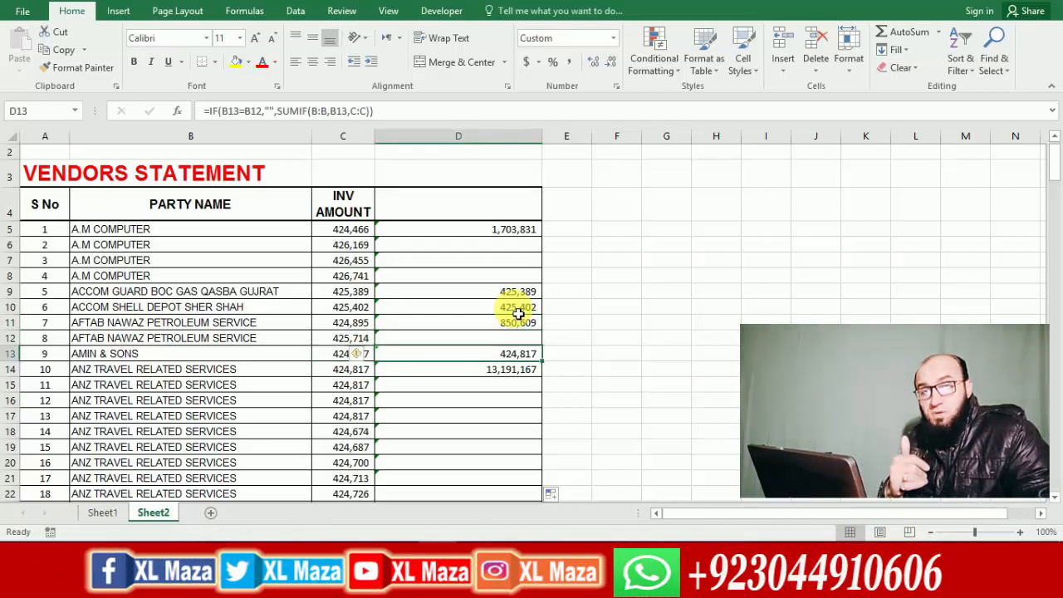
key(Down)
key(Left)
key(Right)
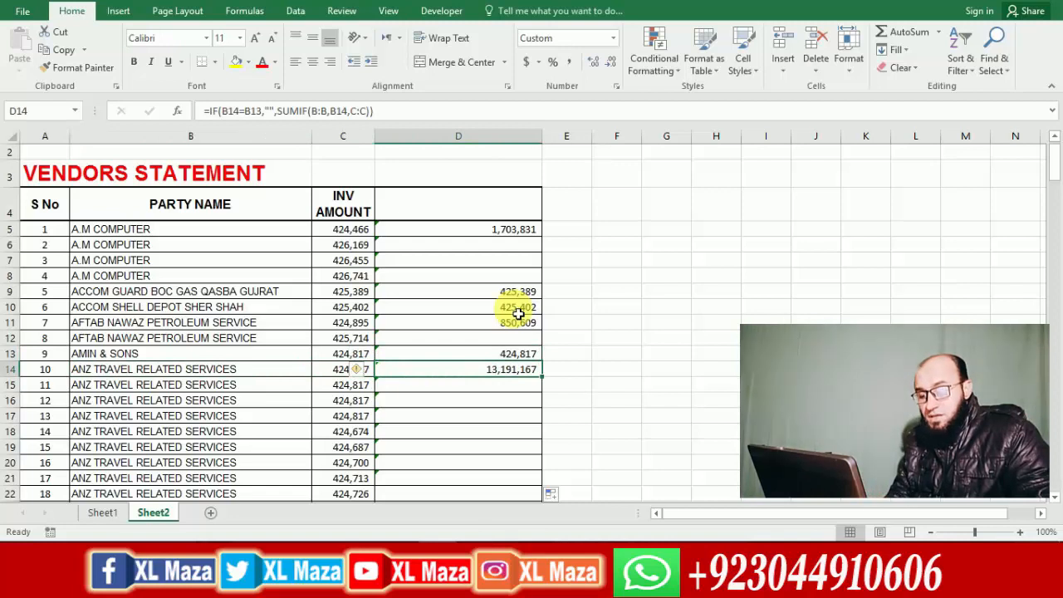
Fill the D14 formula down column D through D52.
key(shift+Down)
key(shift+Down)
key(shift+Down)
key(shift+Down)
key(shift+Down)
key(shift+Down)
key(shift+Down)
key(shift+Down)
key(shift+Down)
key(shift+Down)
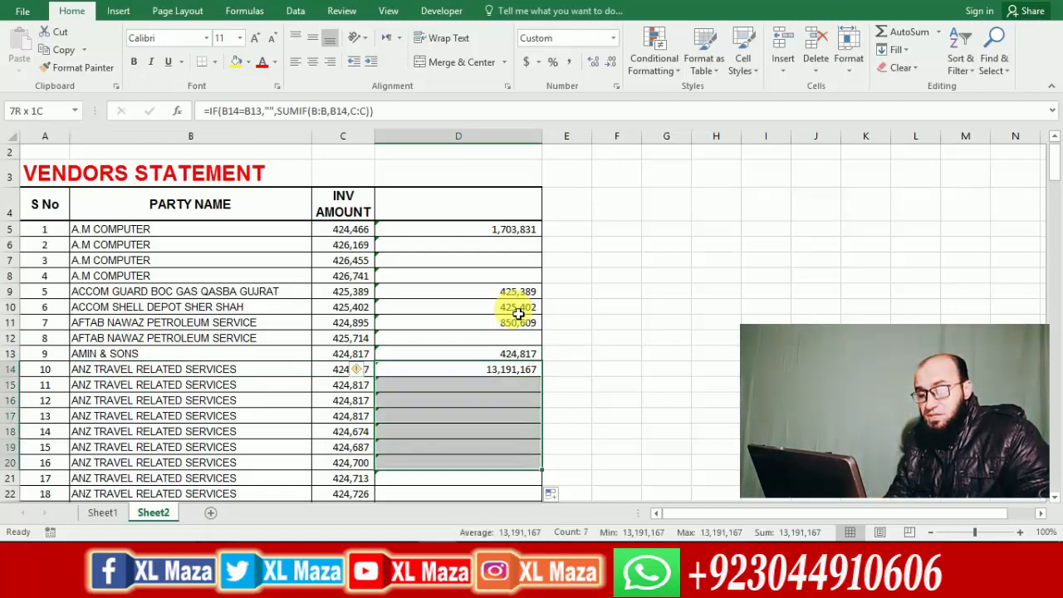
key(shift+Down)
key(shift+Down)
key(shift+Down)
key(shift+Down)
key(shift+Down)
key(shift+Down)
key(shift+Down)
key(shift+Down)
key(shift+Down)
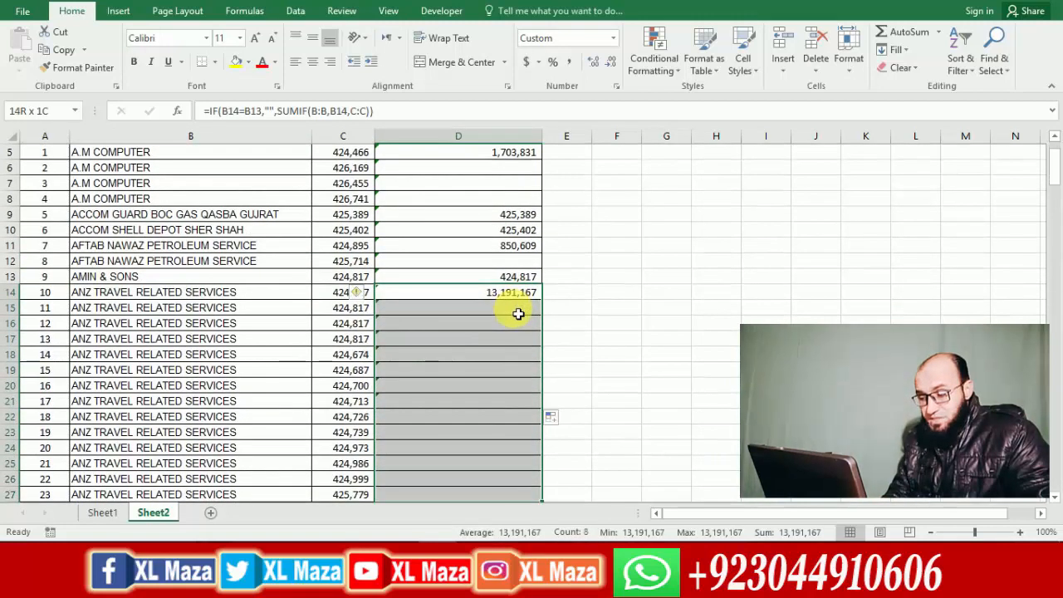
key(shift+Down)
key(shift+Down)
key(shift+Down)
key(shift+Down)
key(shift+Down)
key(shift+Down)
key(shift+Down)
key(shift+Down)
key(shift+Down)
key(shift+Down)
key(shift+Down)
key(shift+Down)
key(shift+Down)
key(shift+Down)
key(shift+Down)
key(shift+Down)
key(shift+Down)
key(shift+Down)
key(shift+Down)
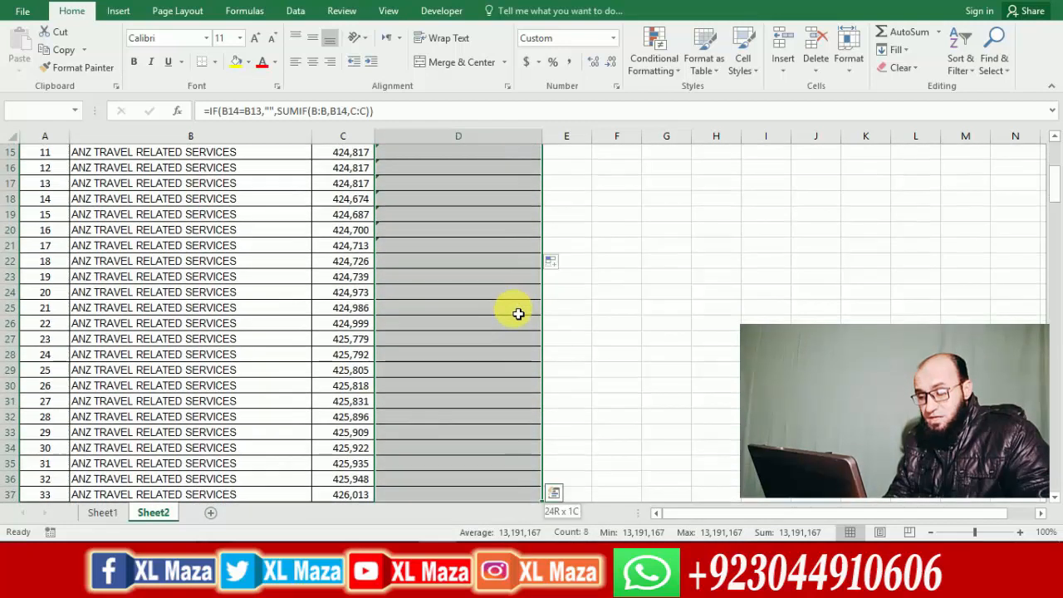
key(ctrl+d)
key(Up)
key(Down)
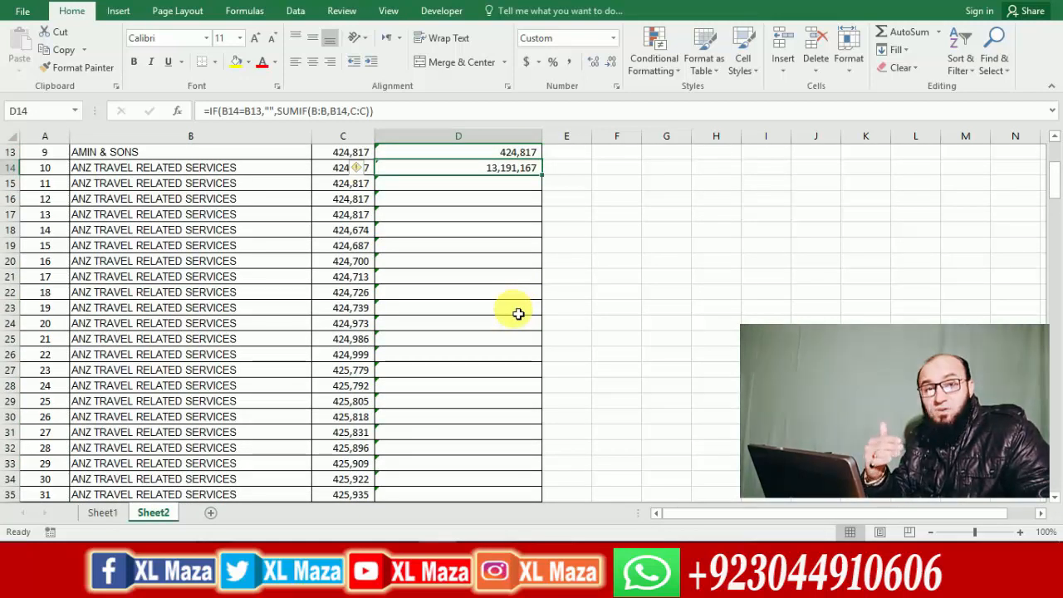
Examine the column D results for the repeated ANZ TRAVEL RELATED SERVICES rows and the first AUTO LIFE INDUSTARY row.
key(Down)
key(Down)
key(Down)
key(Down)
key(Down)
key(Down)
key(Down)
key(Down)
key(Down)
key(Down)
key(Down)
key(Down)
key(Down)
key(Down)
key(Down)
key(Down)
key(Down)
key(Down)
key(Down)
key(Down)
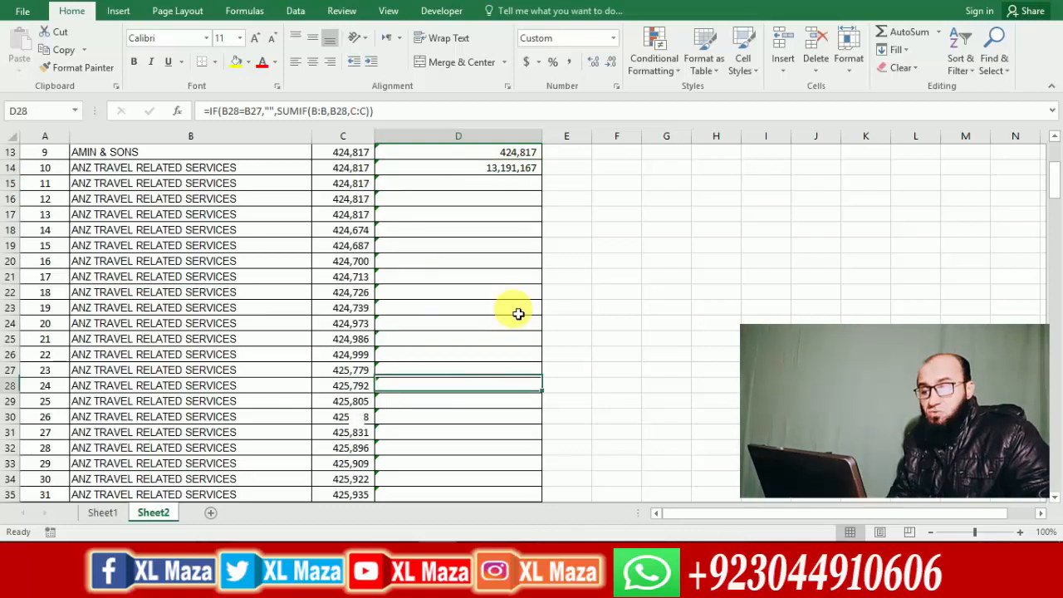
key(Down)
key(Down)
key(Down)
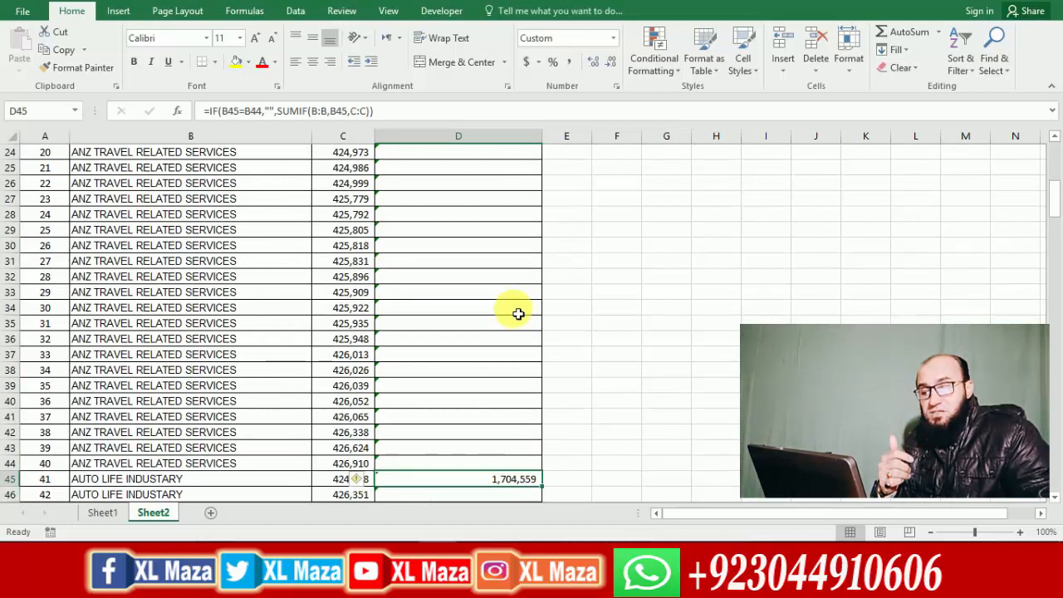
key(Up)
key(Up)
key(Up)
key(Up)
key(Up)
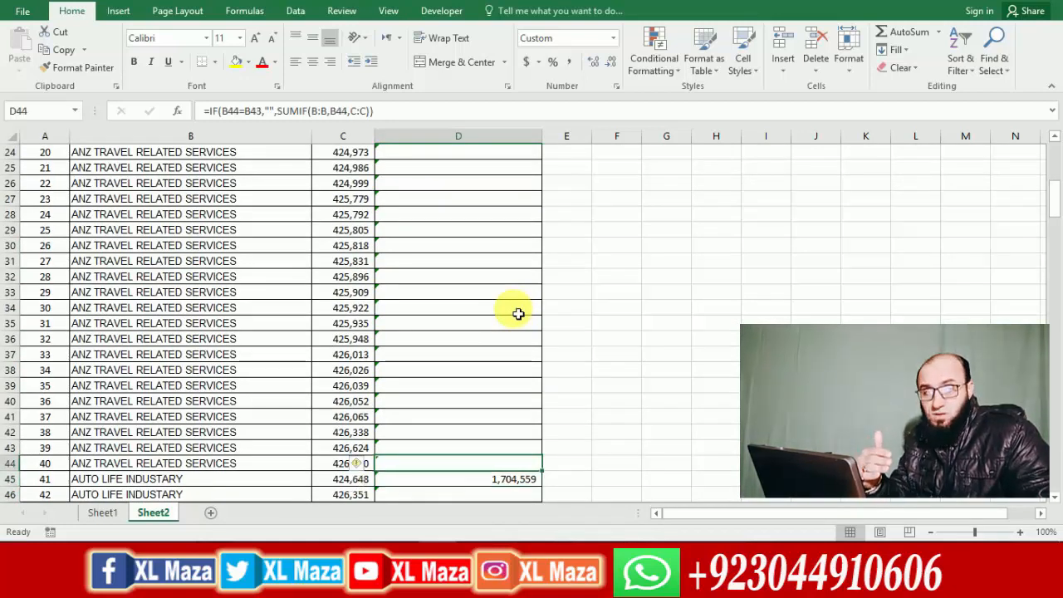
Clear all the formulas in column D from D5 through D52.
key(ctrl+Up)
key(Up)
key(Down)
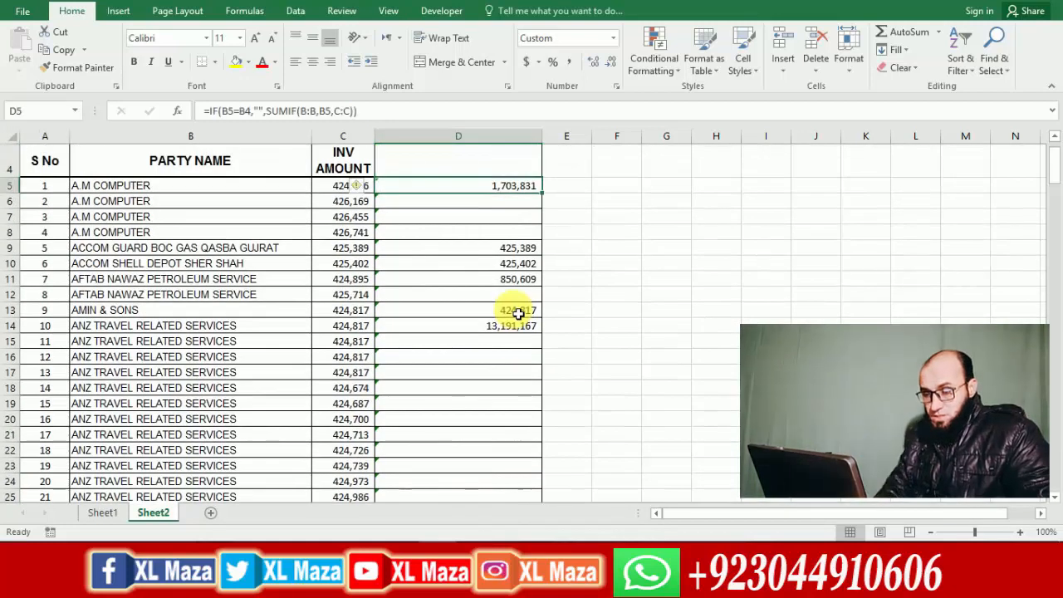
key(ctrl+shift+Down)
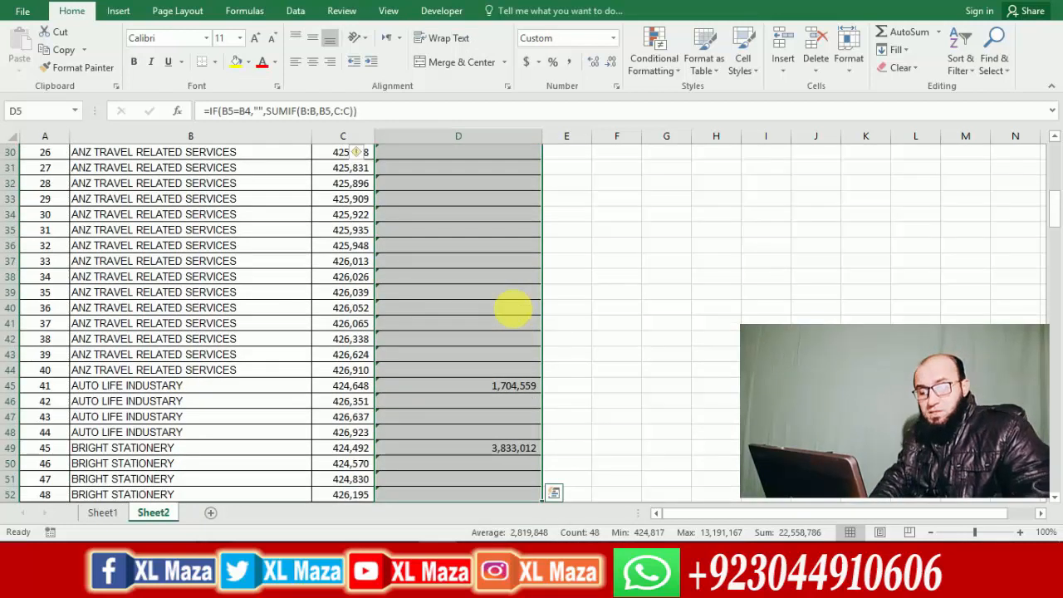
key(Delete)
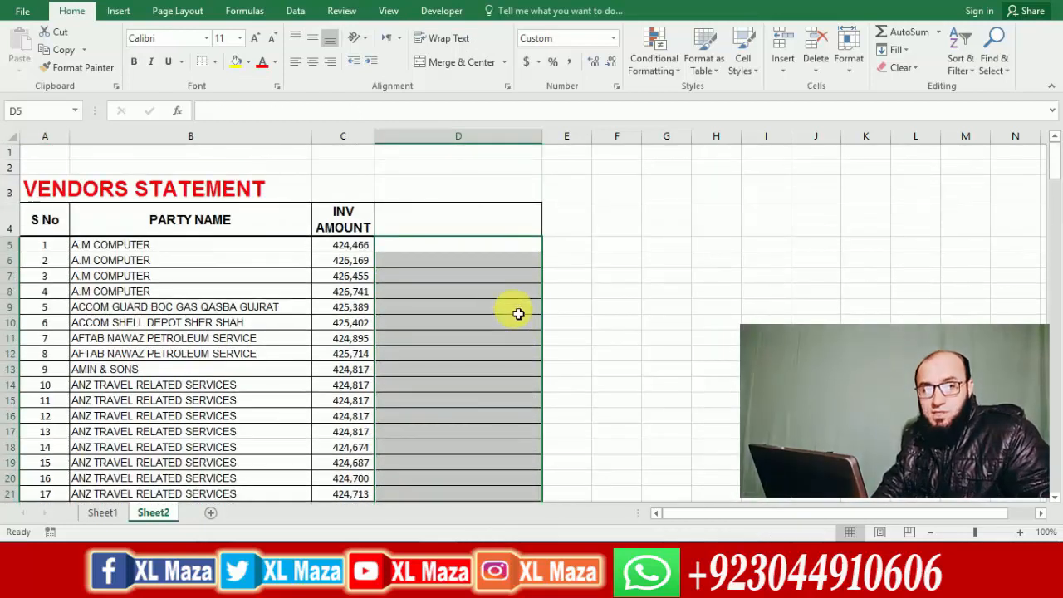
Begin an IF formula in D5 that tests B5=B4 and returns the empty text "" when true.
text(=)
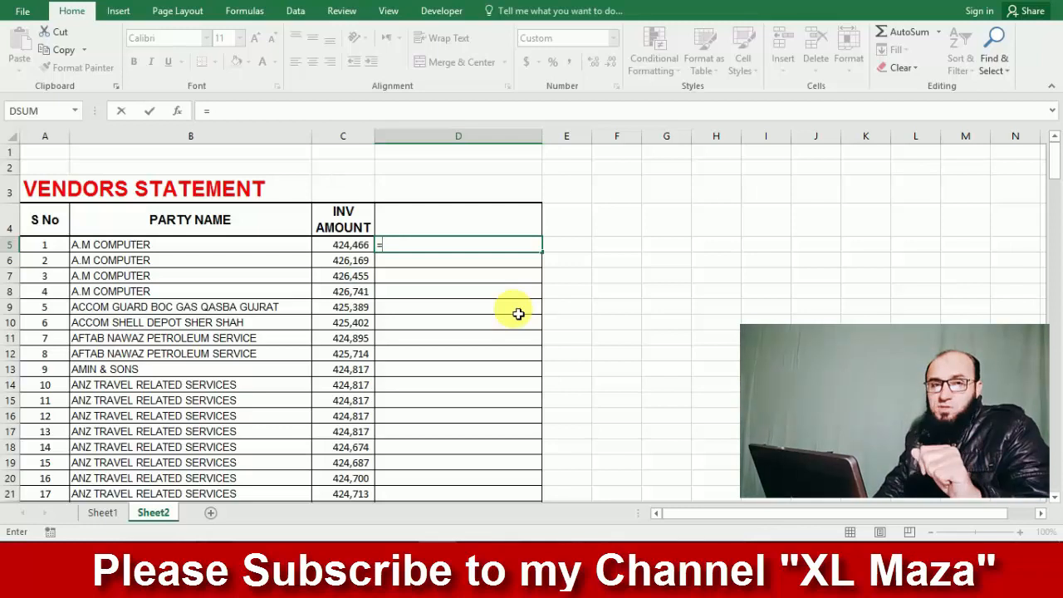
text(IF)
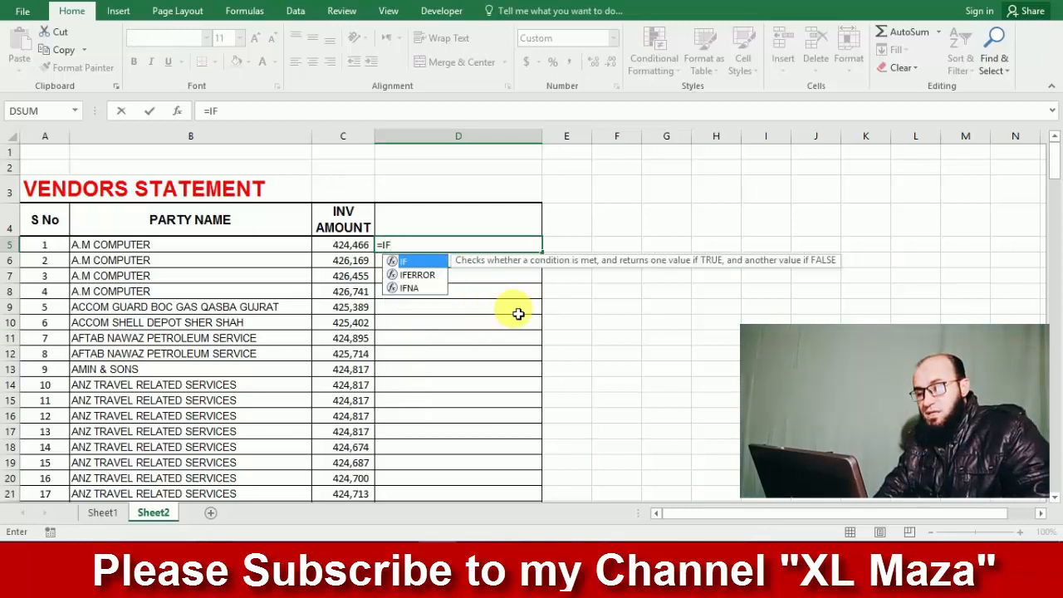
text(()
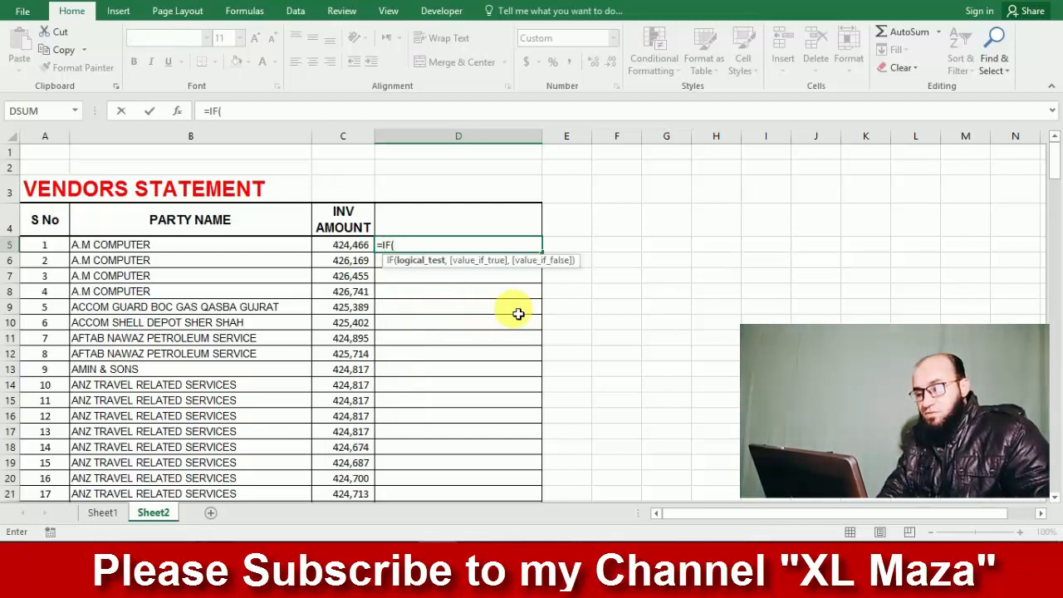
click(210, 251)
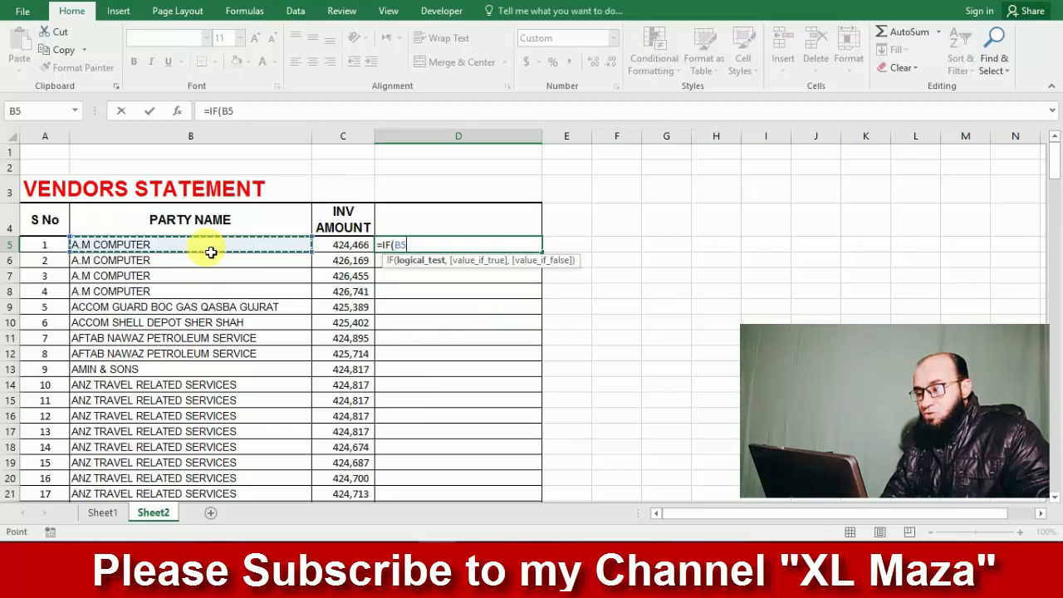
text(=)
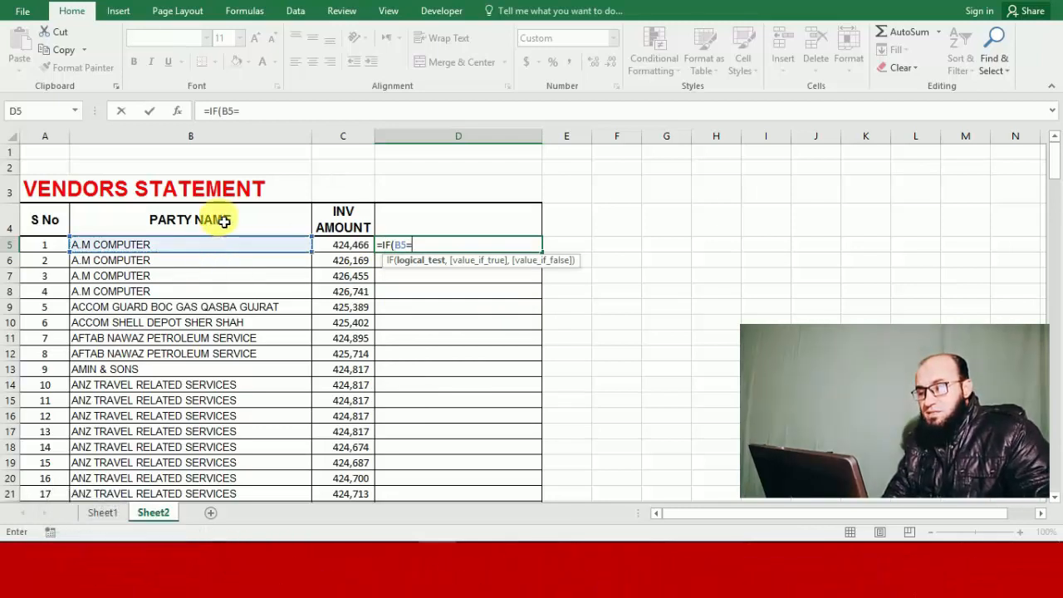
click(224, 221)
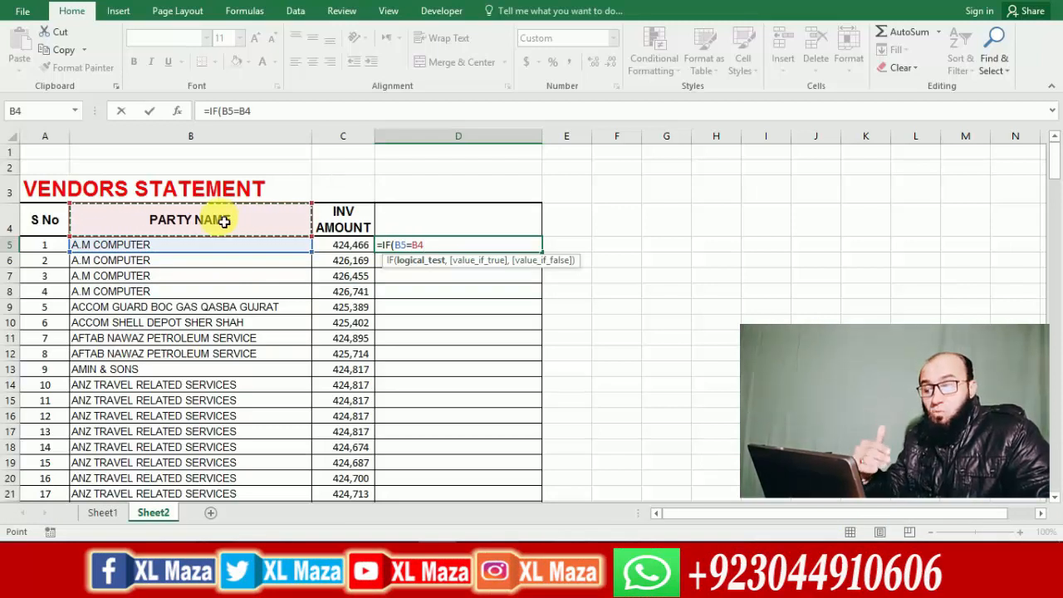
text(,"",)
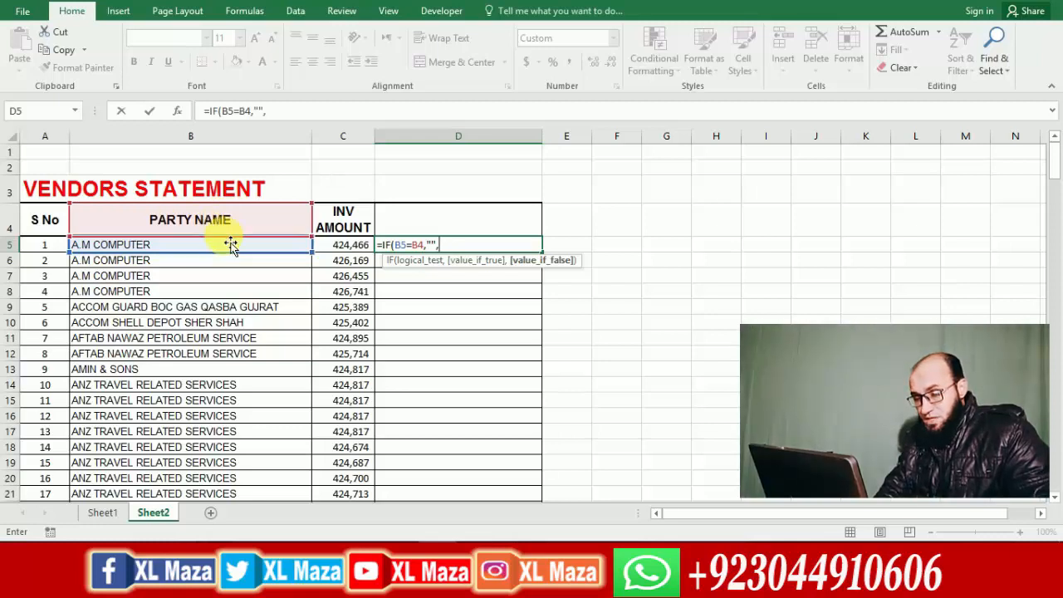
Complete the D5 formula with SUMIF(B:B,B5,C:C) as the IF function's false result.
text(S)
text(IF()
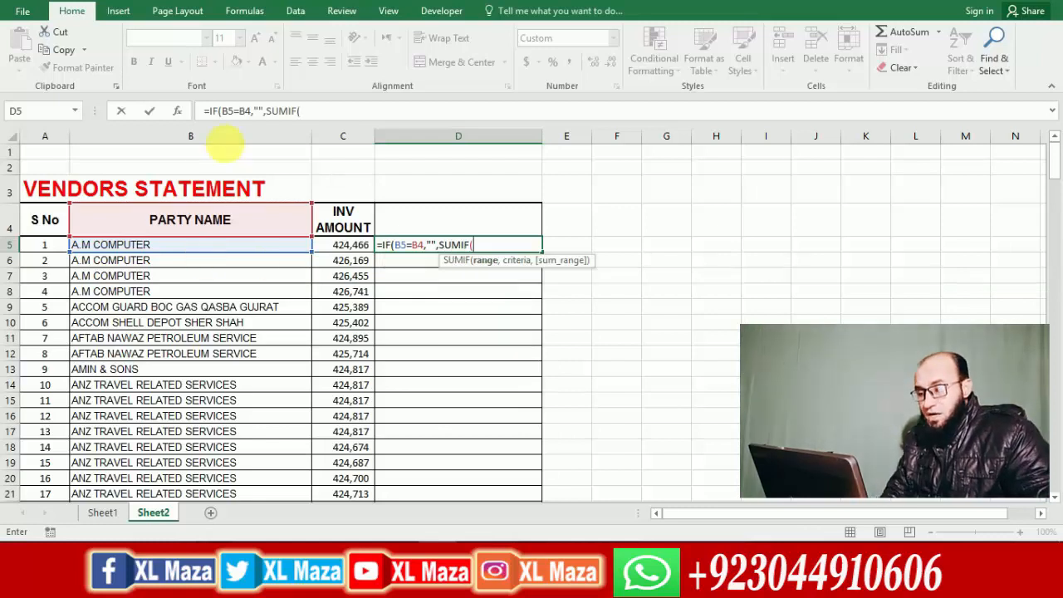
click(229, 138)
text(,)
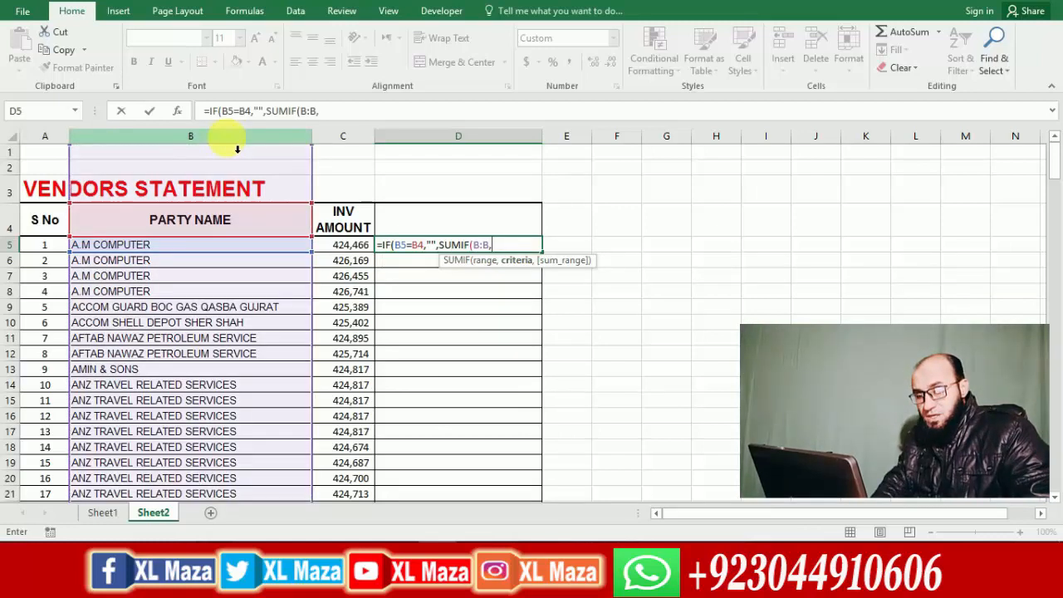
click(147, 247)
text(,)
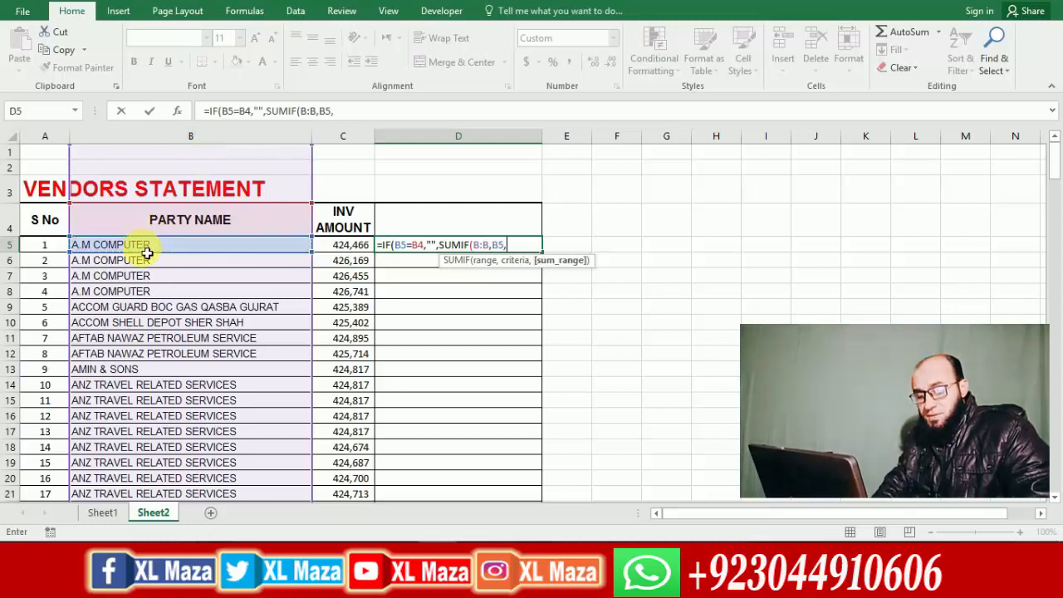
click(369, 138)
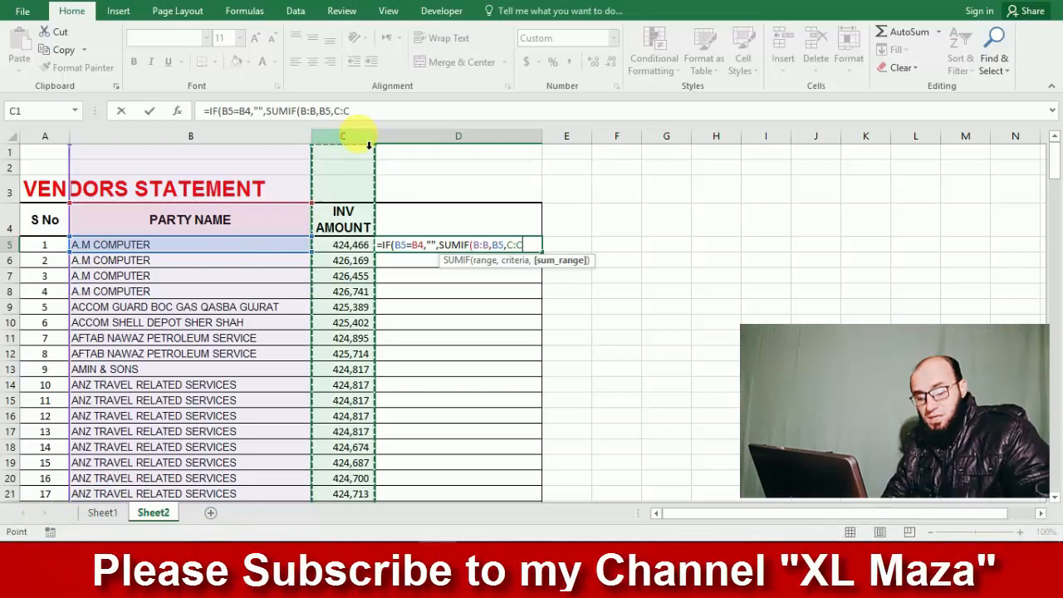
text()))
key(Return)
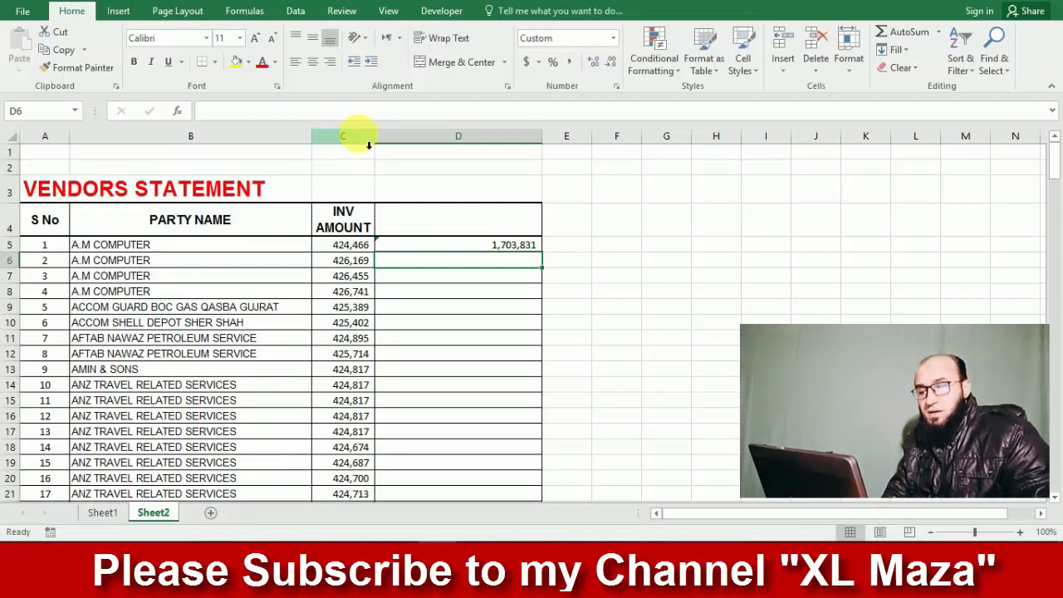
Review the D5 formula and fill it down column D through D19.
key(Up)
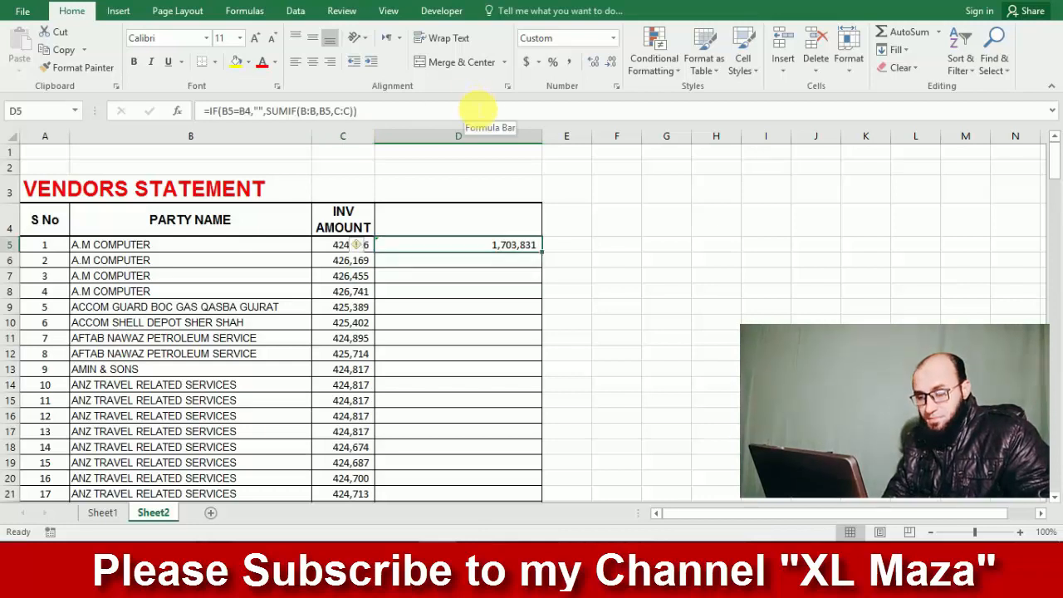
key(F2)
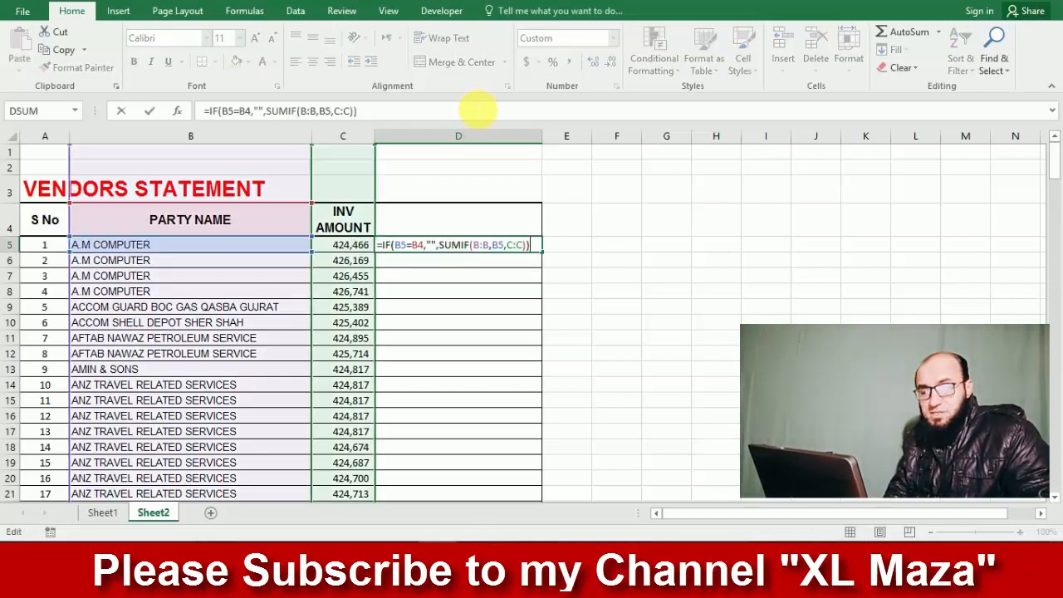
key(Escape)
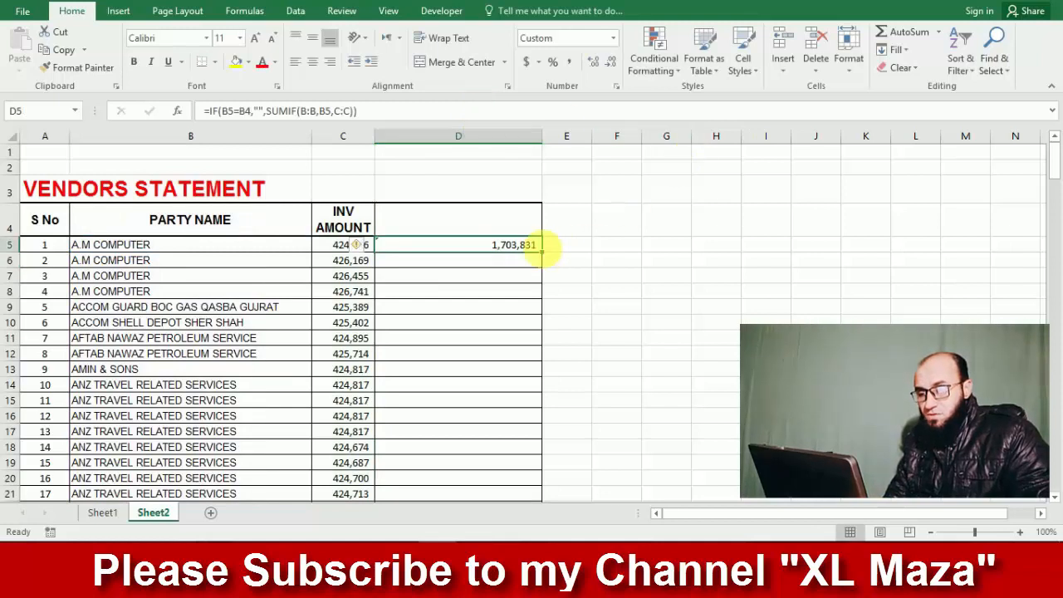
drag(546, 256, 544, 480)
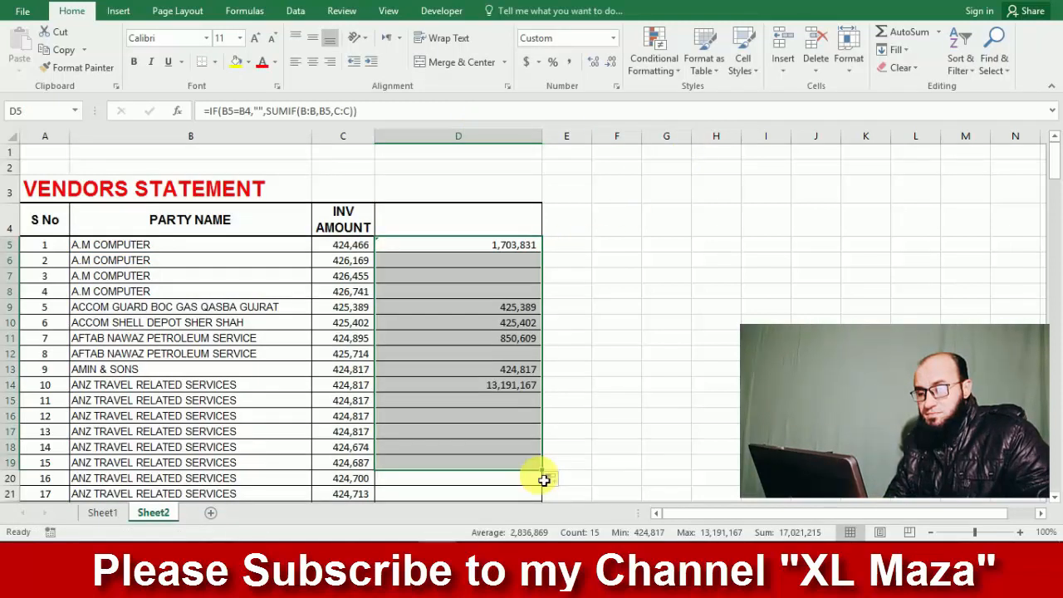